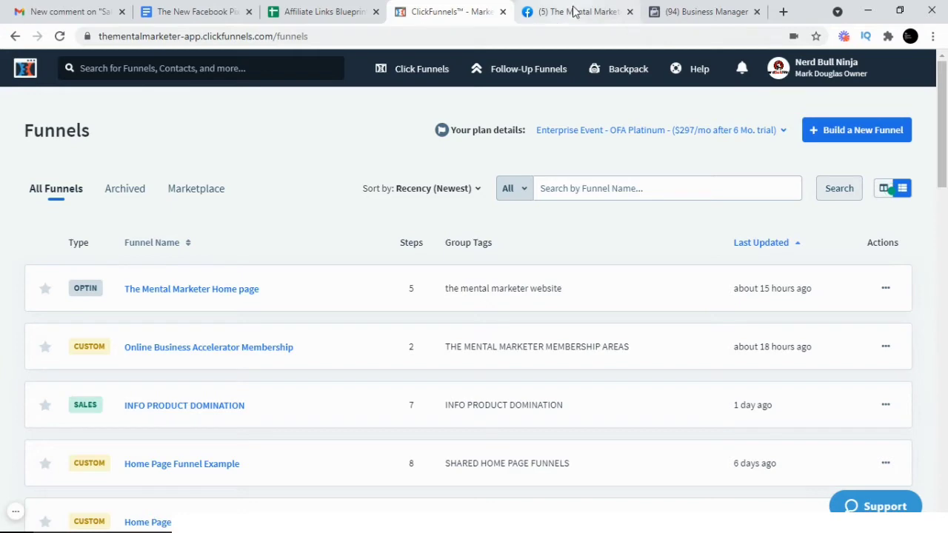
Look over the Facebook page and Facebook Business Manager, and return to ClickFunnels
{"action": "left_click", "coordinate": [573, 11]}
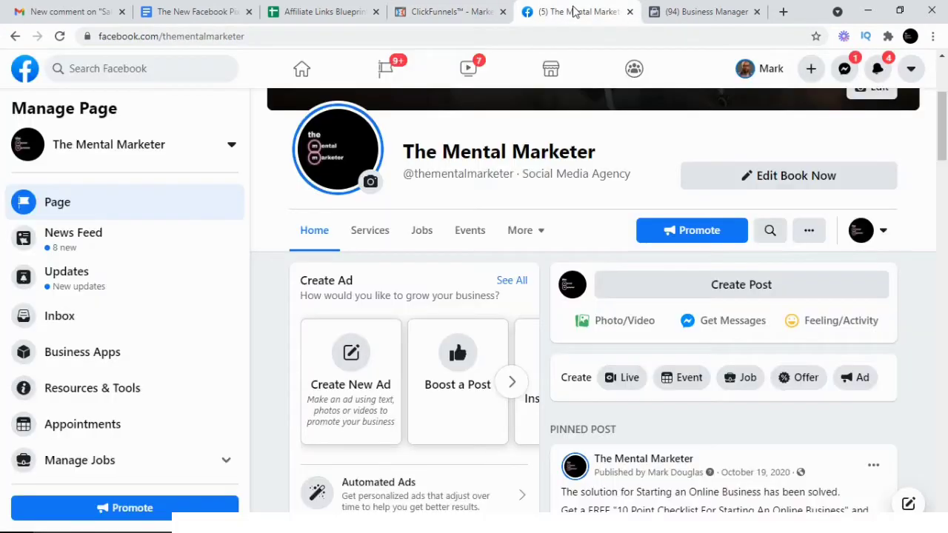
{"action": "left_click", "coordinate": [703, 13]}
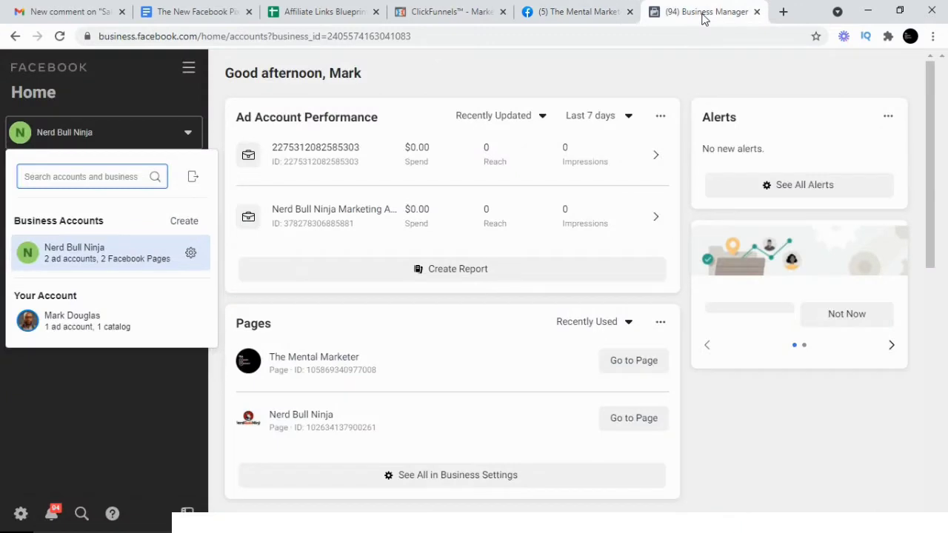
{"action": "left_click", "coordinate": [433, 16]}
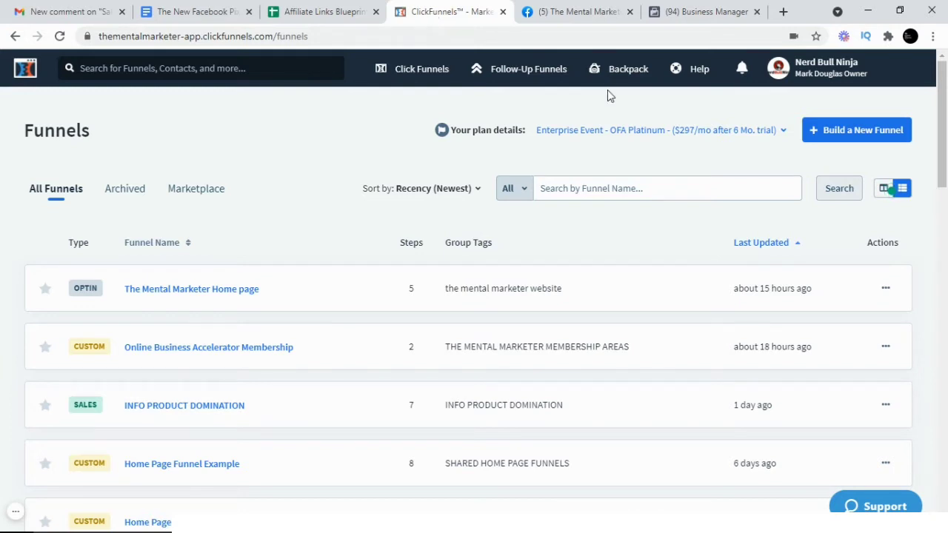
Open the API integrations page in the ClickFunnels account settings
{"action": "mouse_move", "coordinate": [687, 154]}
{"action": "left_click", "coordinate": [774, 67]}
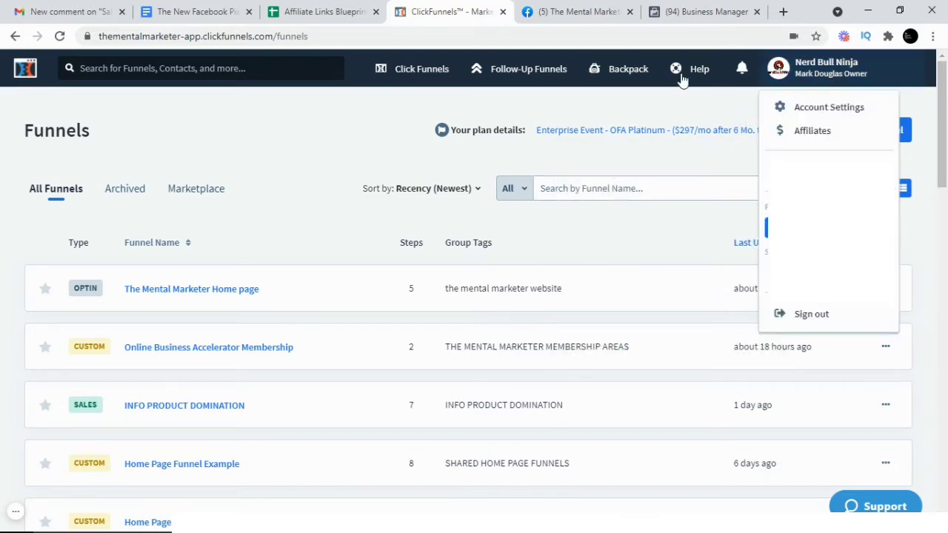
{"action": "left_click", "coordinate": [822, 109]}
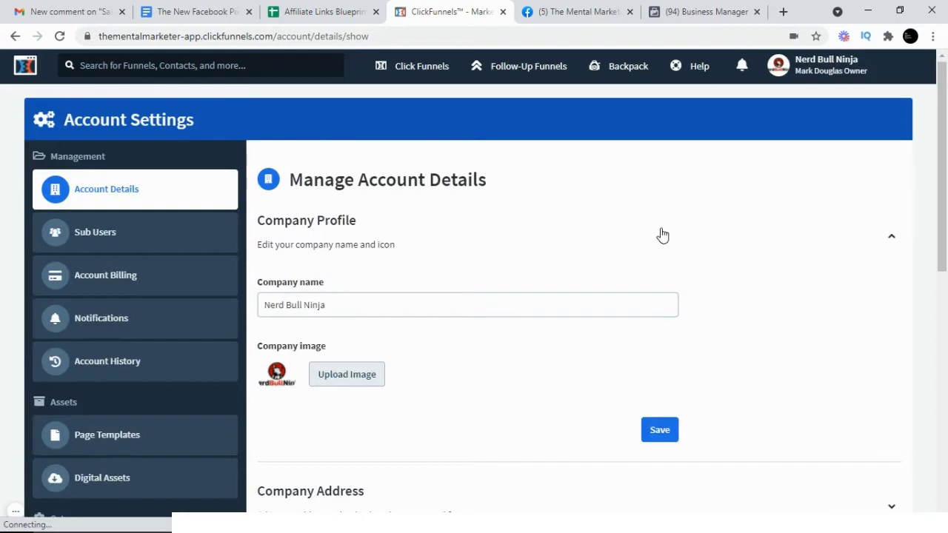
{"action": "scroll", "coordinate": [556, 260], "scroll_direction": "down", "scroll_amount": 4}
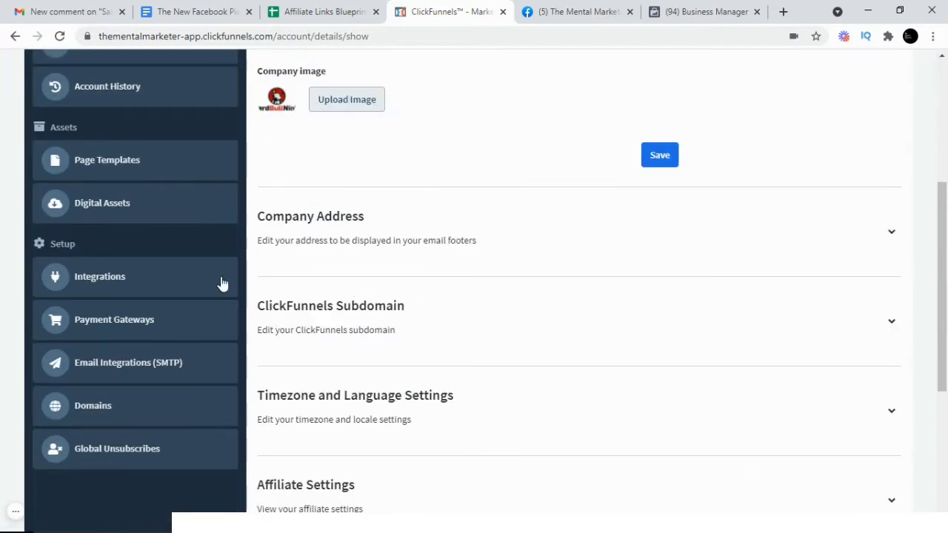
{"action": "left_click", "coordinate": [89, 280]}
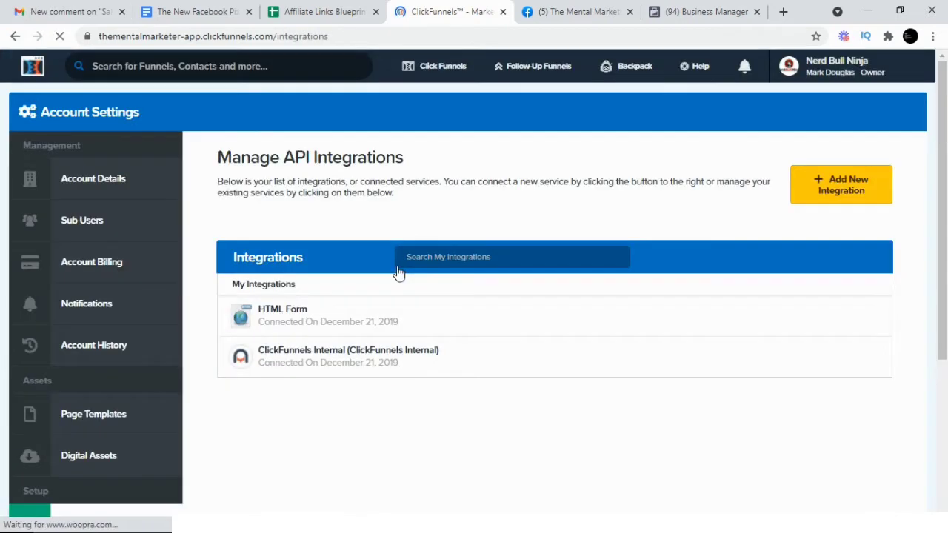
Start adding a new integration and choose Facebook from the available services
{"action": "left_click", "coordinate": [843, 191]}
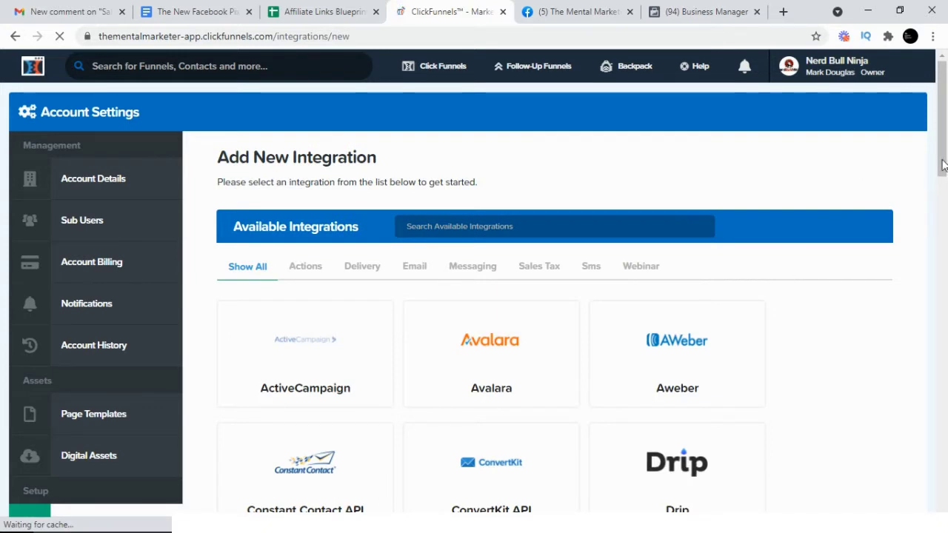
{"action": "left_click_drag", "start_coordinate": [944, 166], "coordinate": [944, 179]}
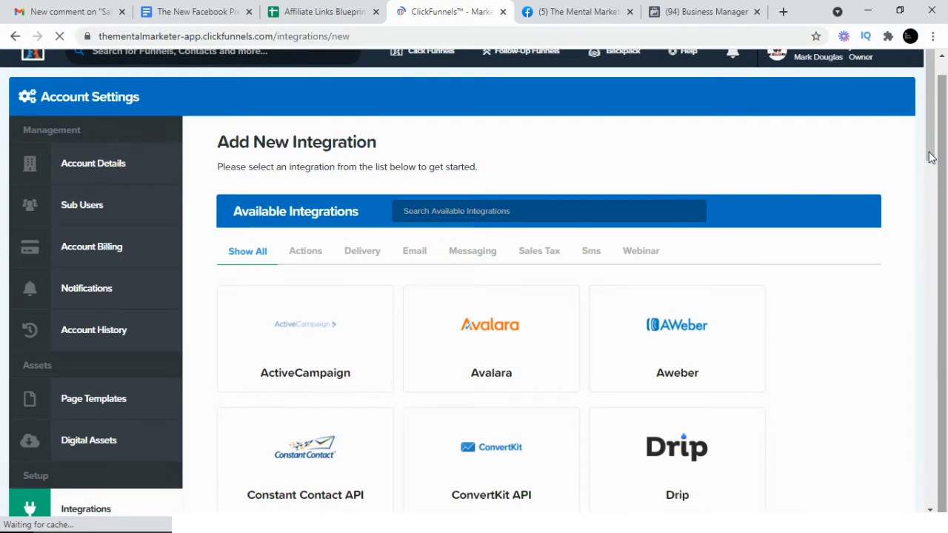
{"action": "left_click_drag", "start_coordinate": [932, 157], "coordinate": [933, 235]}
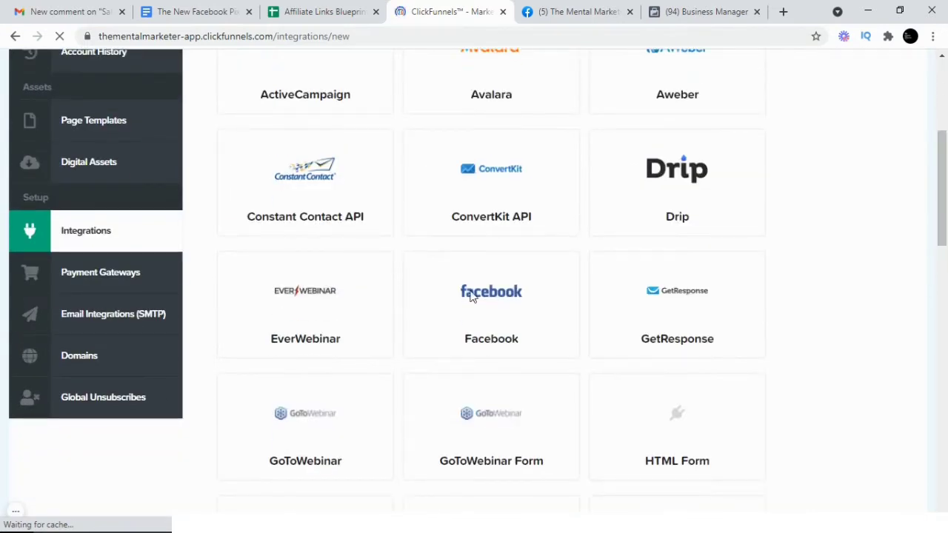
{"action": "left_click", "coordinate": [485, 298]}
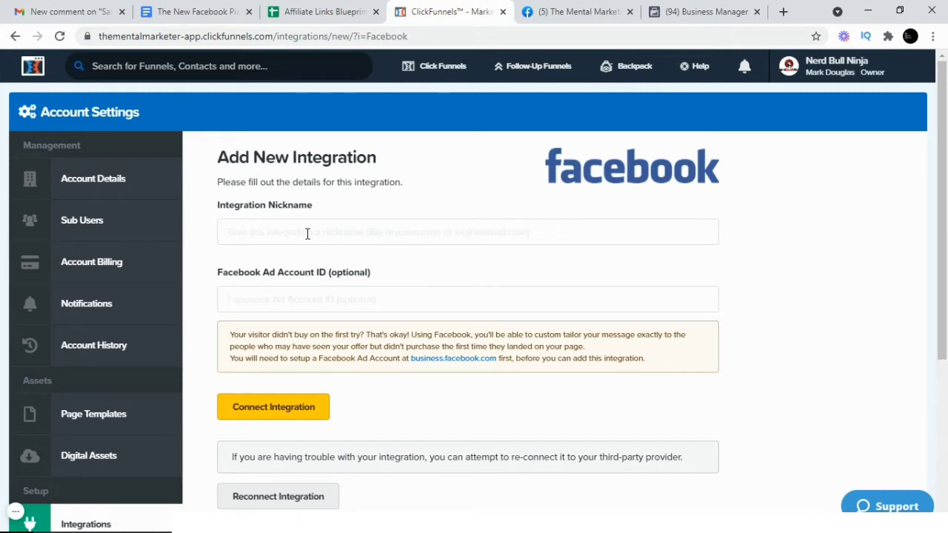
Nickname the integration "The Mental Marketer FB Pixel" and paste in the Facebook ad account ID
{"action": "left_click", "coordinate": [307, 234]}
{"action": "type", "text": "The Mental Marketer F"}
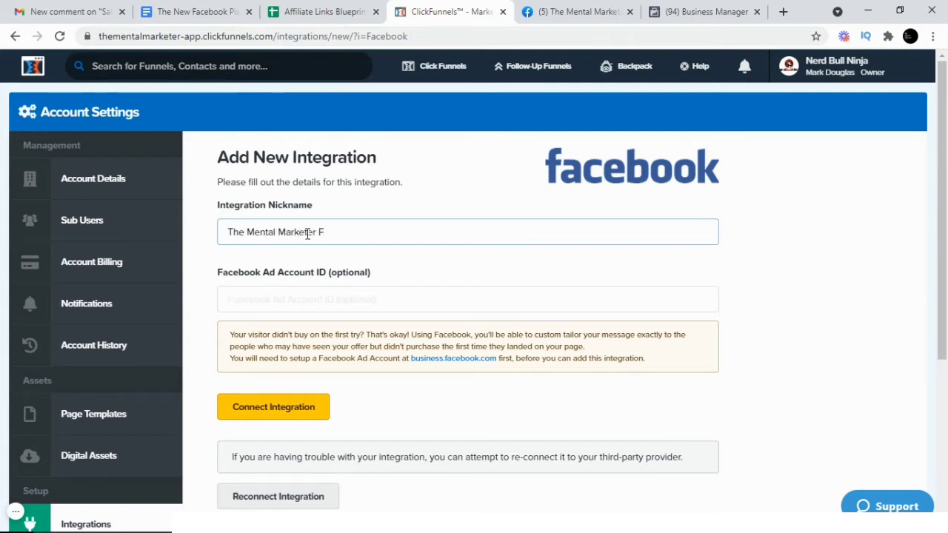
{"action": "type", "text": "B Pixel"}
{"action": "left_click", "coordinate": [263, 299]}
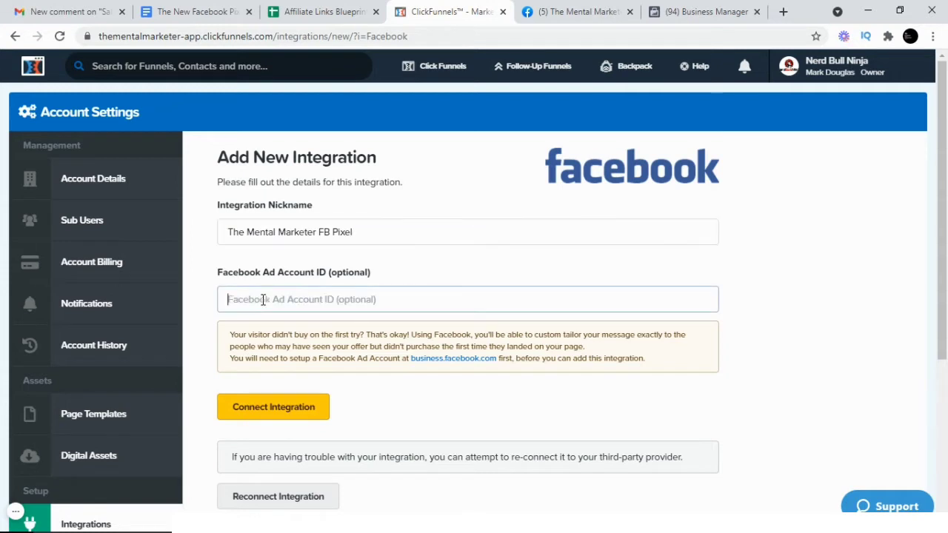
{"action": "right_click", "coordinate": [263, 300]}
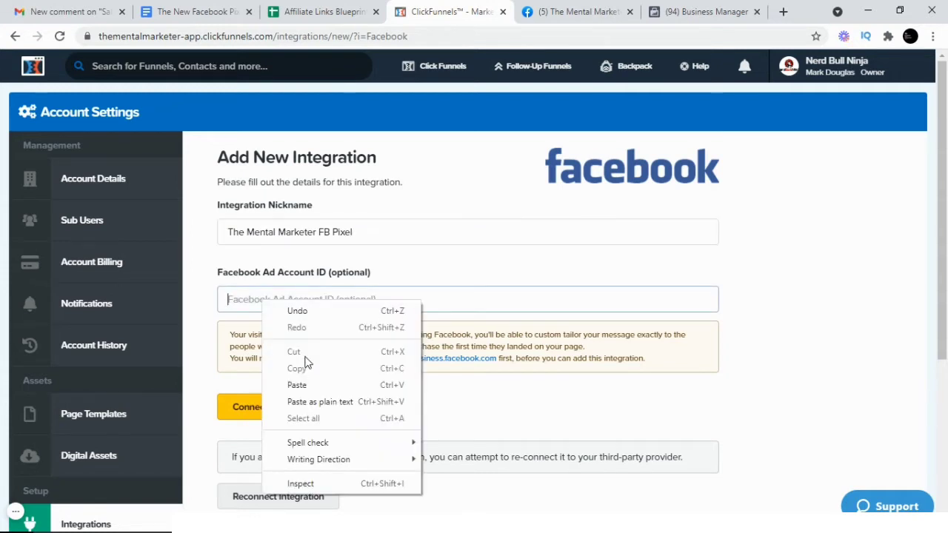
{"action": "left_click", "coordinate": [296, 385]}
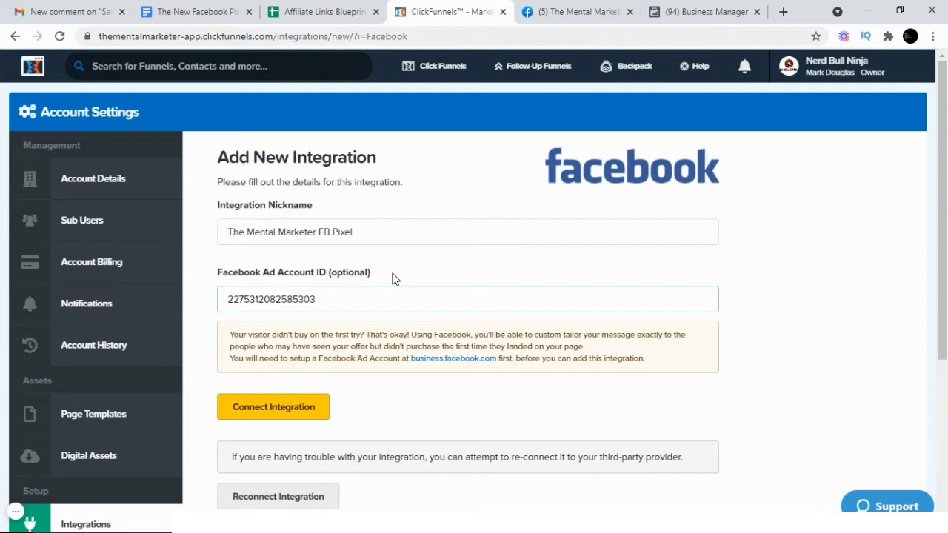
Connect the Facebook integration and authorize the ClickFunnels Integration App with the signed-in Facebook account
{"action": "left_click", "coordinate": [295, 405]}
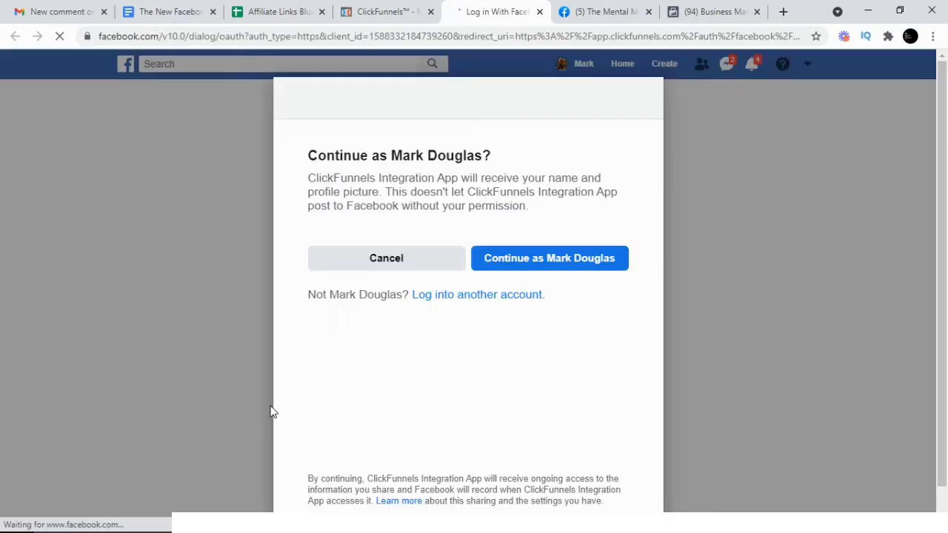
{"action": "left_click", "coordinate": [527, 264]}
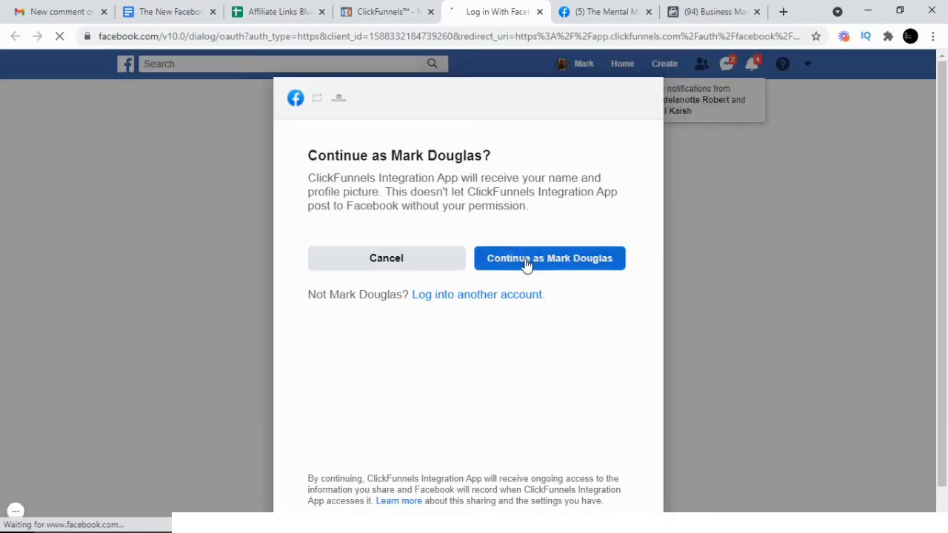
{"action": "left_click", "coordinate": [592, 328]}
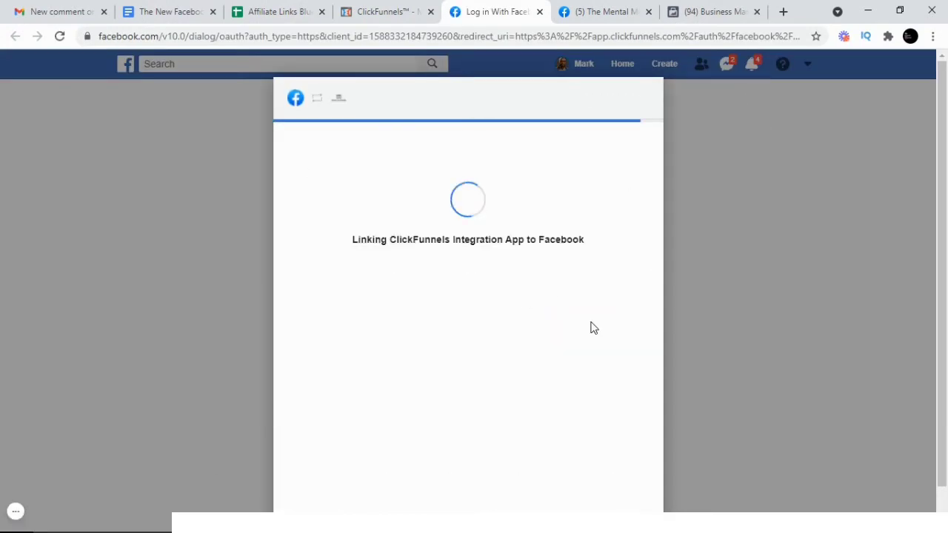
{"action": "left_click", "coordinate": [465, 295]}
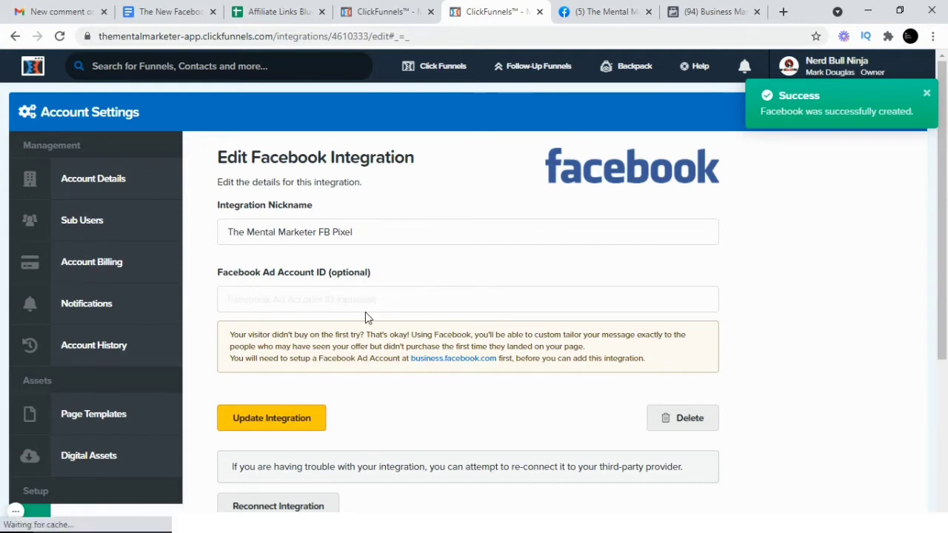
Return to the list of connected integrations to check for the new Facebook entry
{"action": "scroll", "coordinate": [355, 333], "scroll_direction": "down", "scroll_amount": 1}
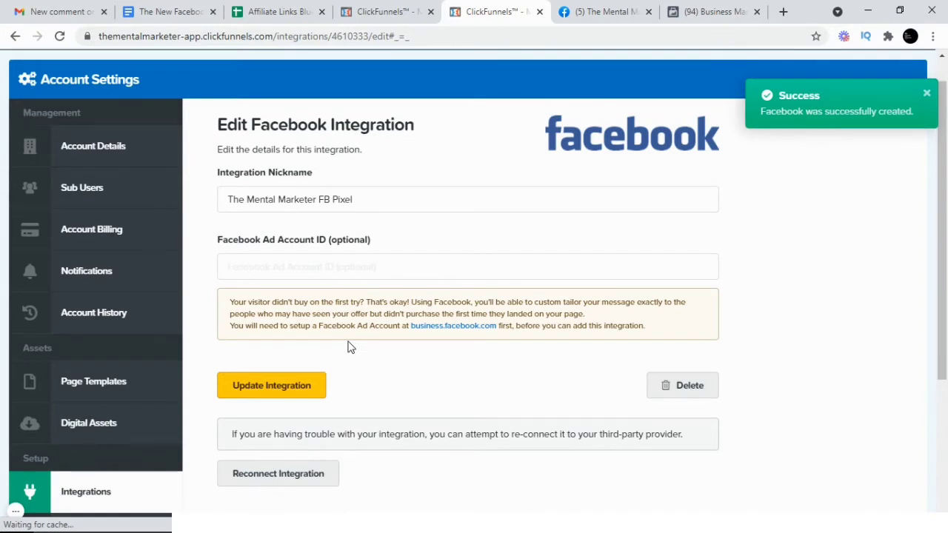
{"action": "scroll", "coordinate": [350, 347], "scroll_direction": "down", "scroll_amount": 3}
{"action": "left_click", "coordinate": [82, 272]}
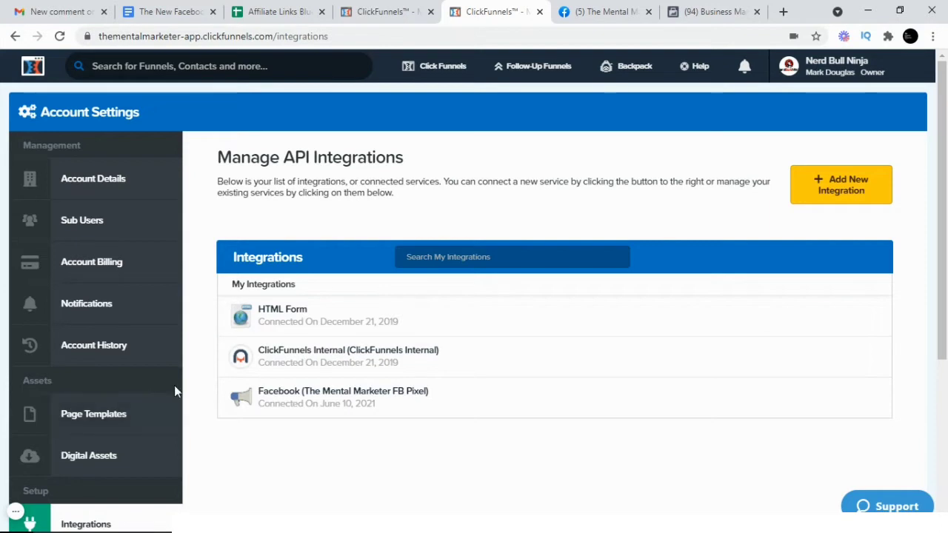
{"action": "scroll", "coordinate": [174, 385], "scroll_direction": "down", "scroll_amount": 3}
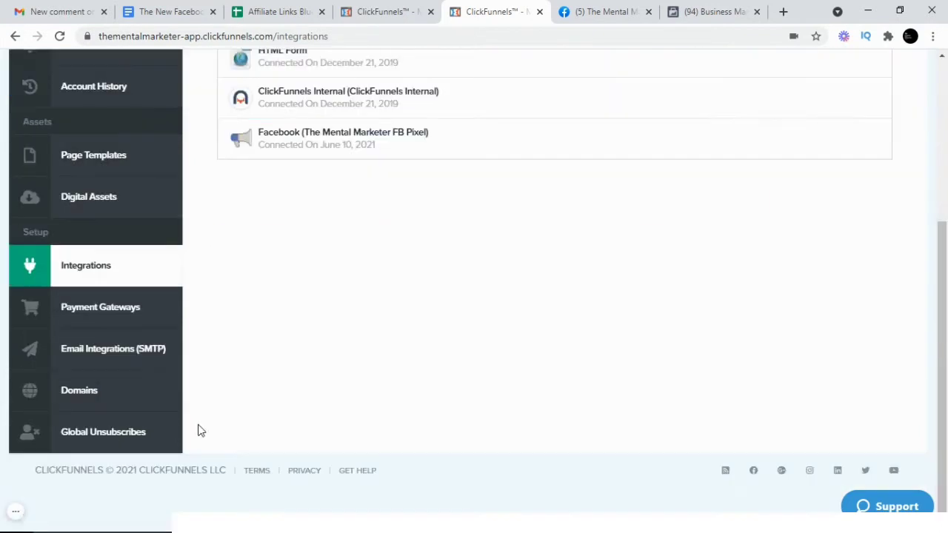
{"action": "left_click", "coordinate": [79, 397]}
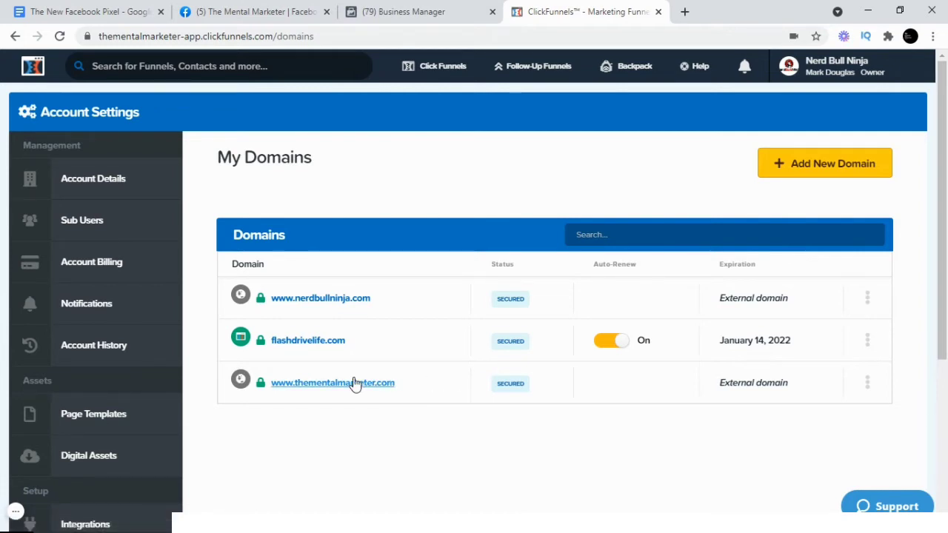
{"action": "left_click", "coordinate": [868, 385]}
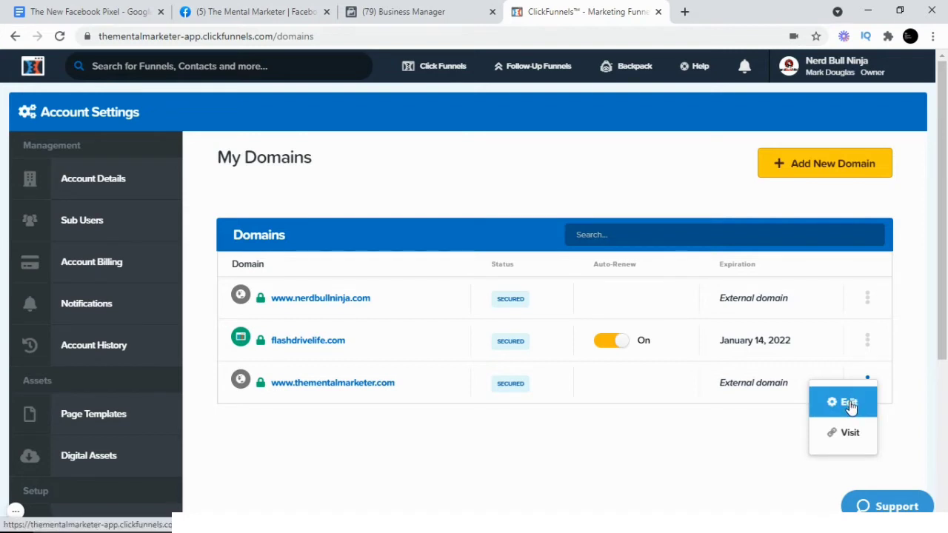
{"action": "left_click", "coordinate": [850, 404]}
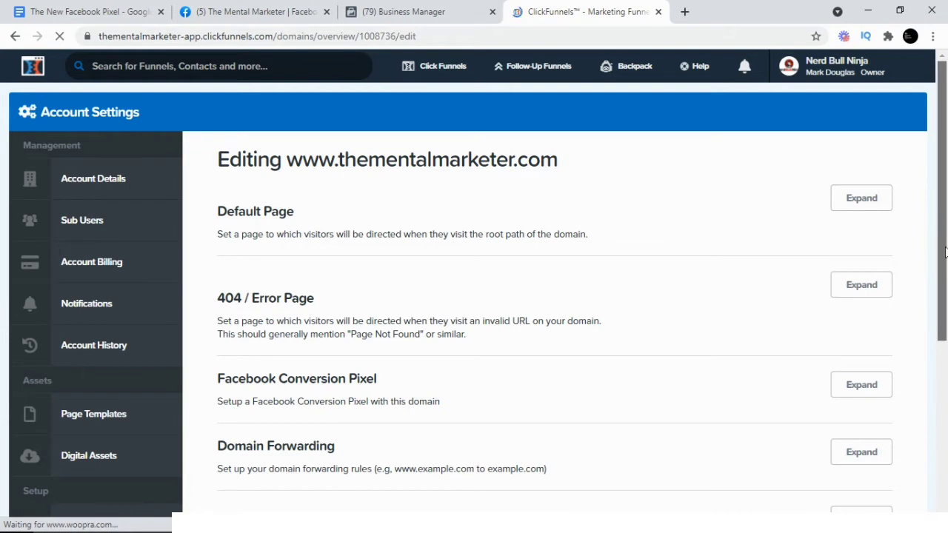
Add a Facebook conversion pixel to the domain, choosing The Mental Marketer FB Pixel integration and The Mental Marketer Pages pixel
{"action": "scroll", "coordinate": [945, 252], "scroll_direction": "down", "scroll_amount": 1}
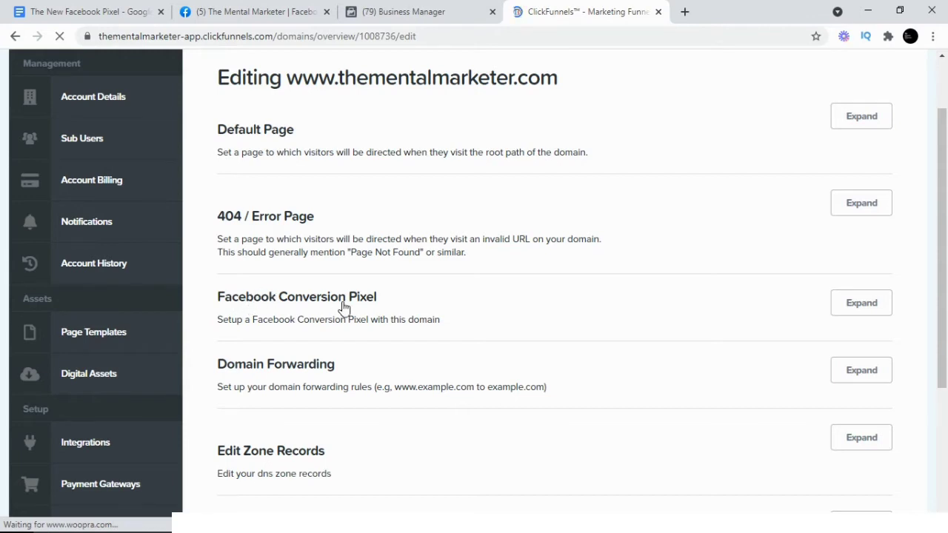
{"action": "left_click", "coordinate": [862, 309]}
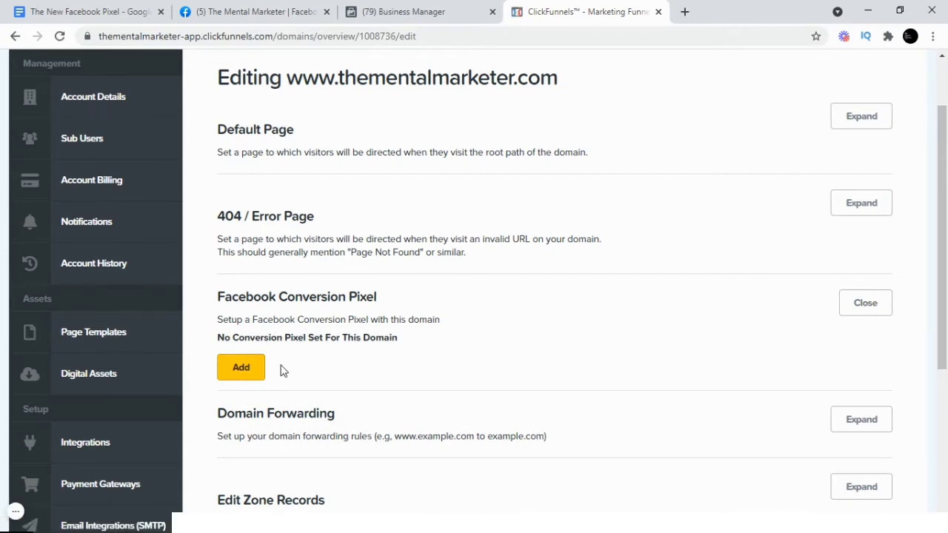
{"action": "left_click", "coordinate": [241, 368]}
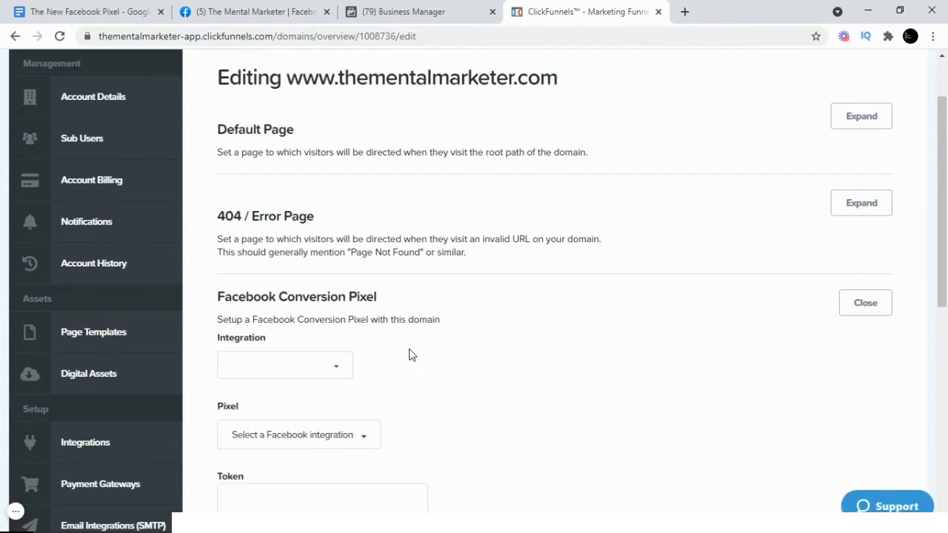
{"action": "left_click", "coordinate": [340, 369]}
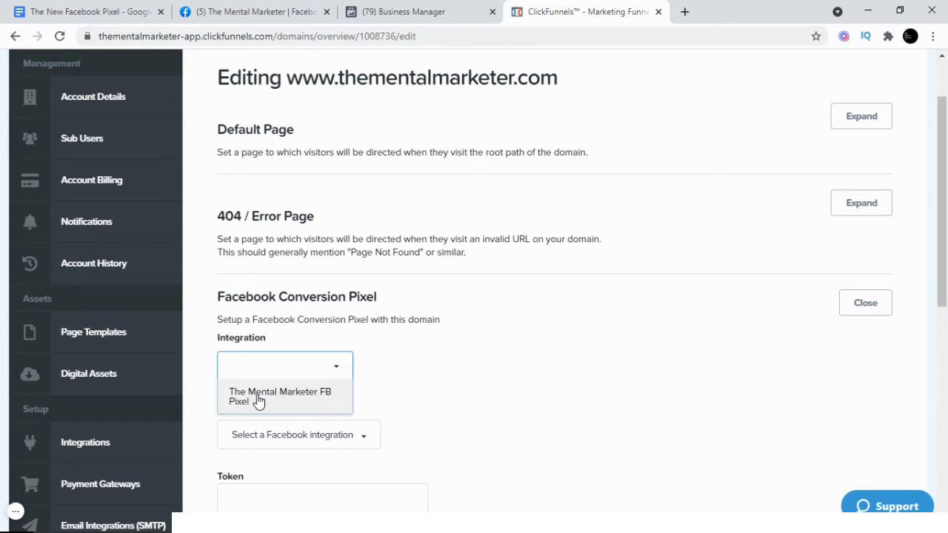
{"action": "left_click", "coordinate": [258, 401]}
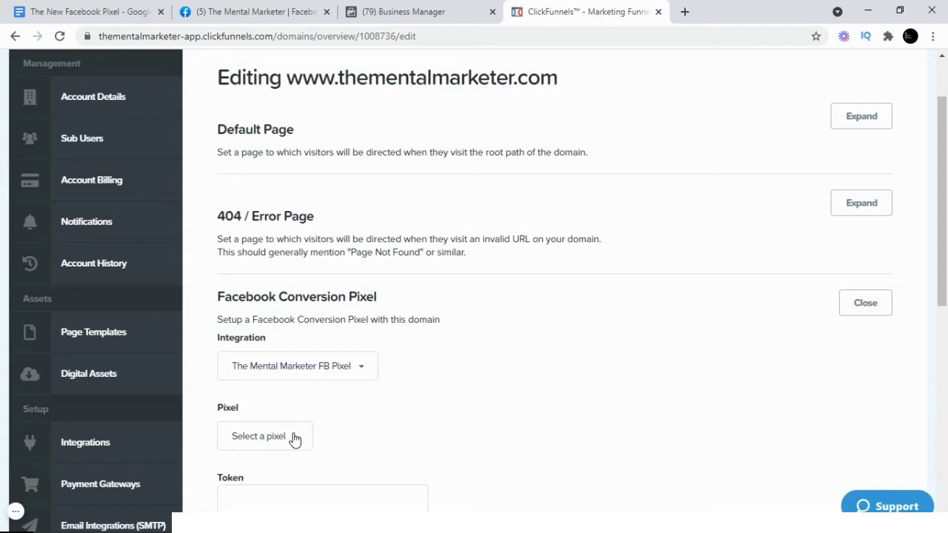
{"action": "left_click", "coordinate": [299, 438]}
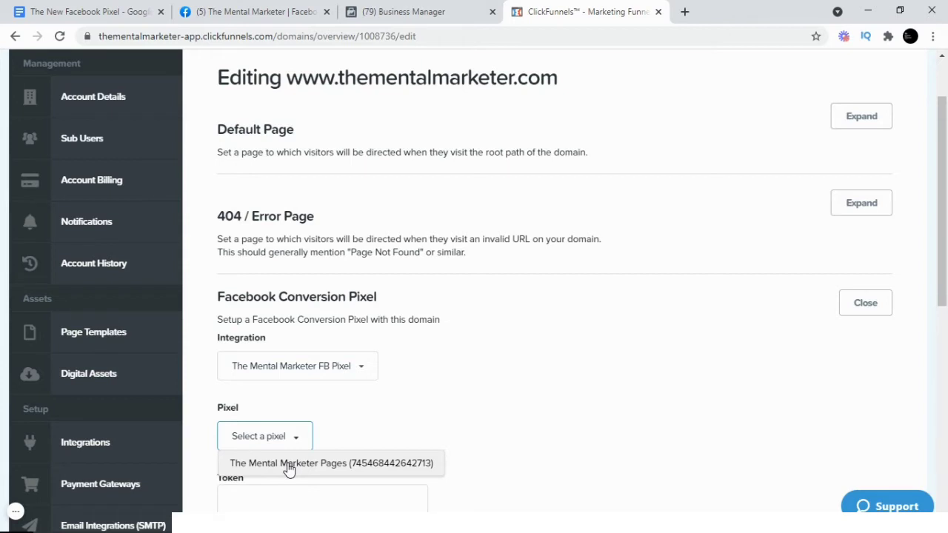
{"action": "left_click", "coordinate": [289, 464]}
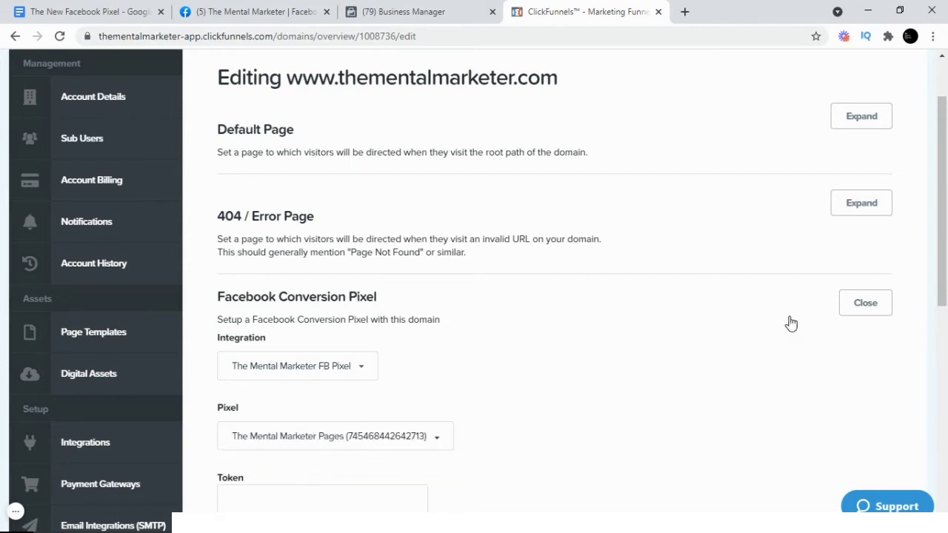
With the pixel's token still empty, switch to Facebook Business Manager and open Events Manager
{"action": "scroll", "coordinate": [395, 362], "scroll_direction": "down", "scroll_amount": 2}
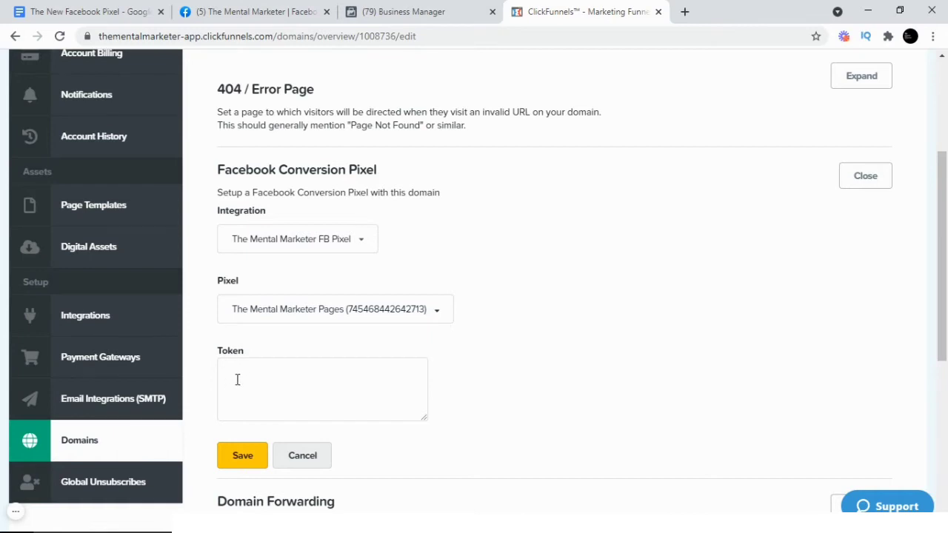
{"action": "key", "text": "ctrl+shift+Tab"}
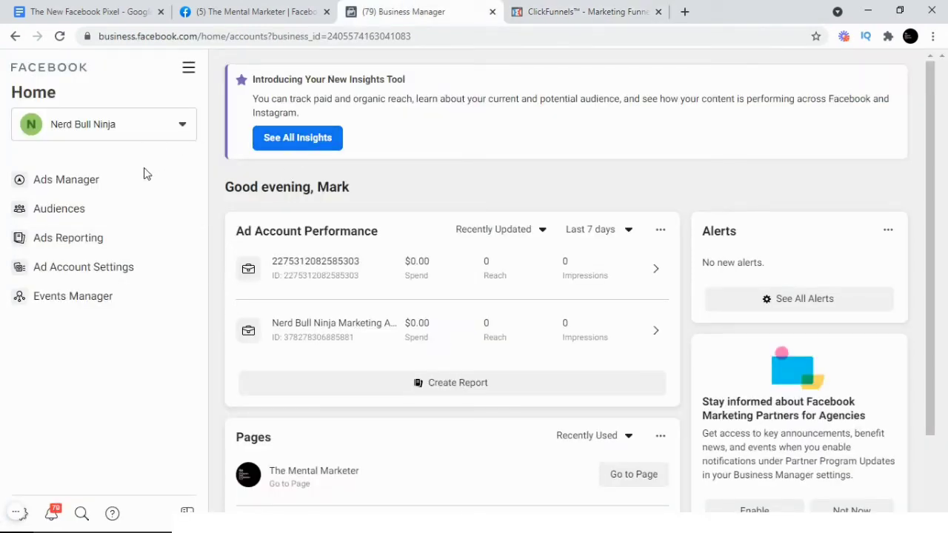
{"action": "left_click", "coordinate": [66, 298]}
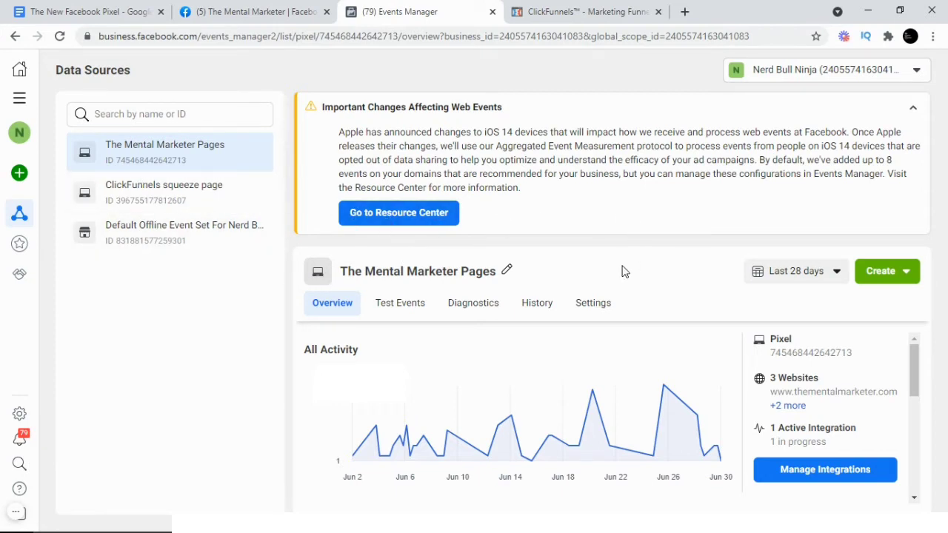
Generate a Conversions API access token in the settings of The Mental Marketer Pages pixel and copy it to the clipboard
{"action": "left_click", "coordinate": [596, 305]}
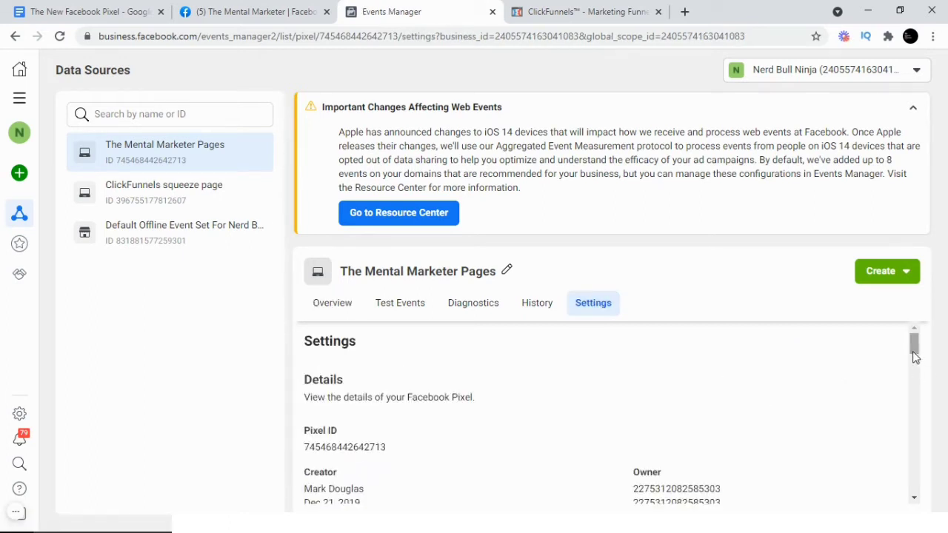
{"action": "left_click_drag", "start_coordinate": [915, 352], "coordinate": [915, 459]}
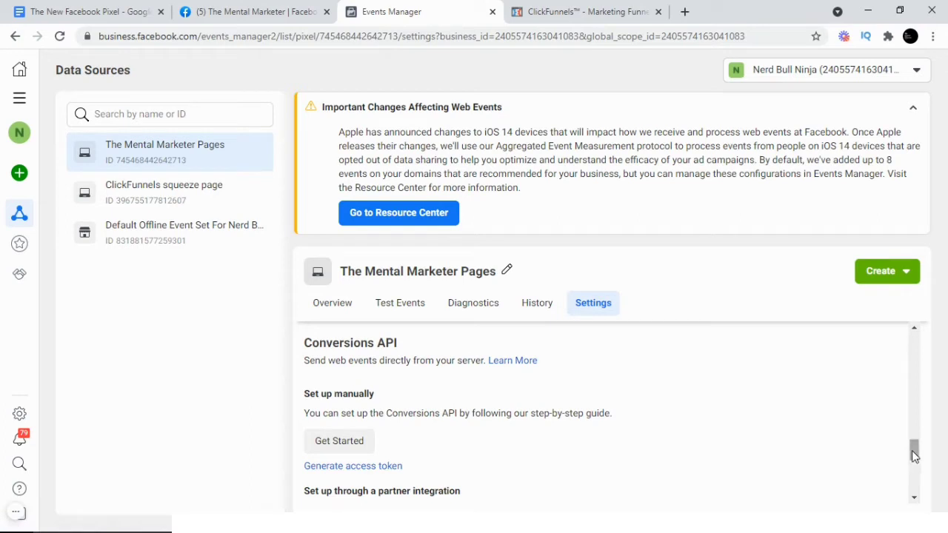
{"action": "scroll", "coordinate": [915, 457], "scroll_direction": "down", "scroll_amount": 1}
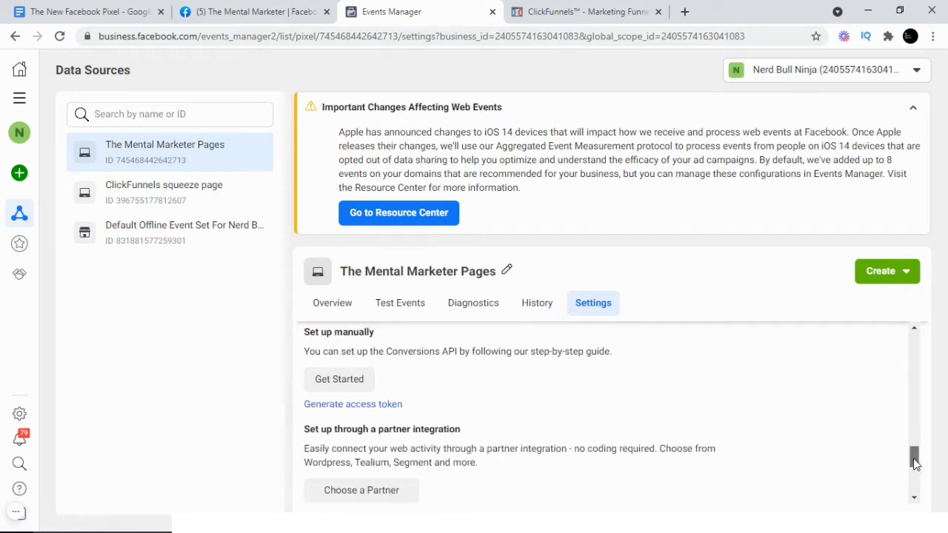
{"action": "left_click", "coordinate": [332, 405]}
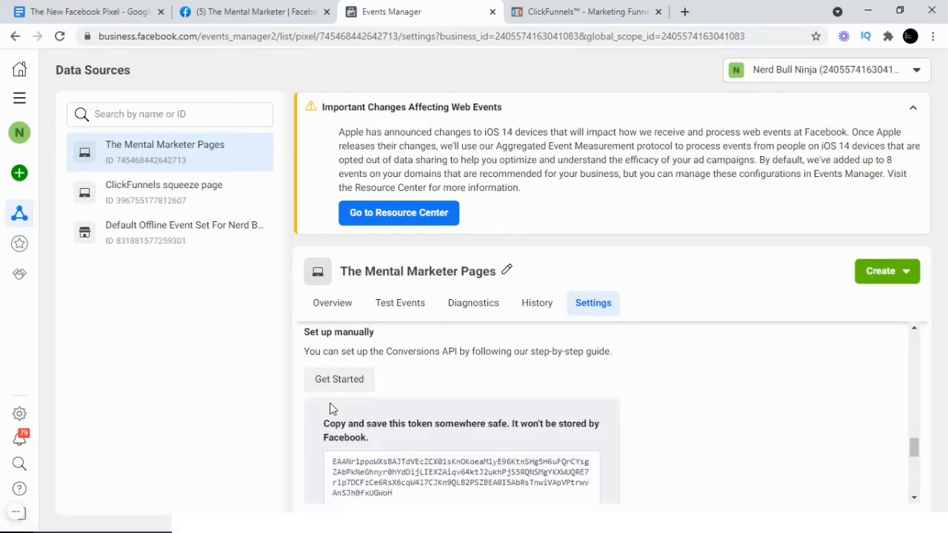
{"action": "left_click", "coordinate": [462, 475]}
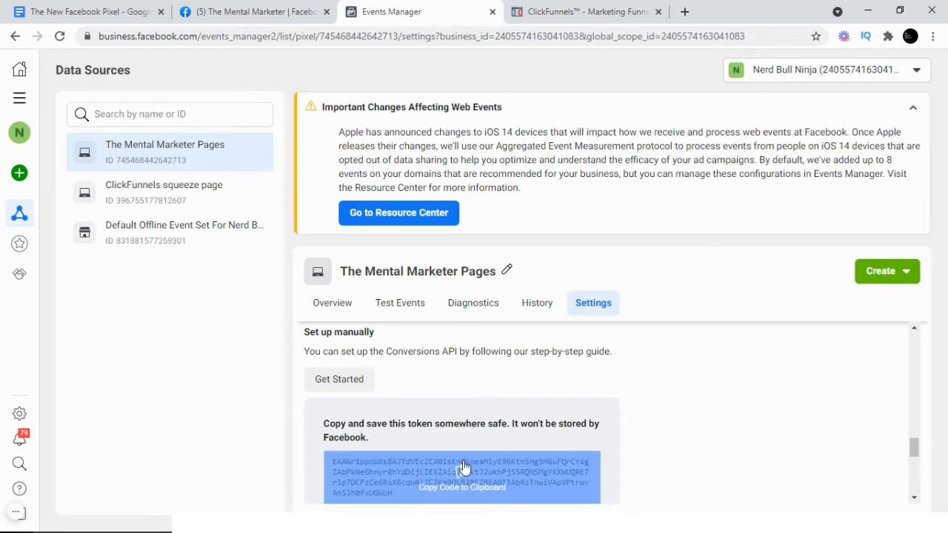
Switch to ClickFunnels, paste the access token into the domain's Facebook conversion pixel, save it and collapse that section
{"action": "left_click", "coordinate": [569, 16]}
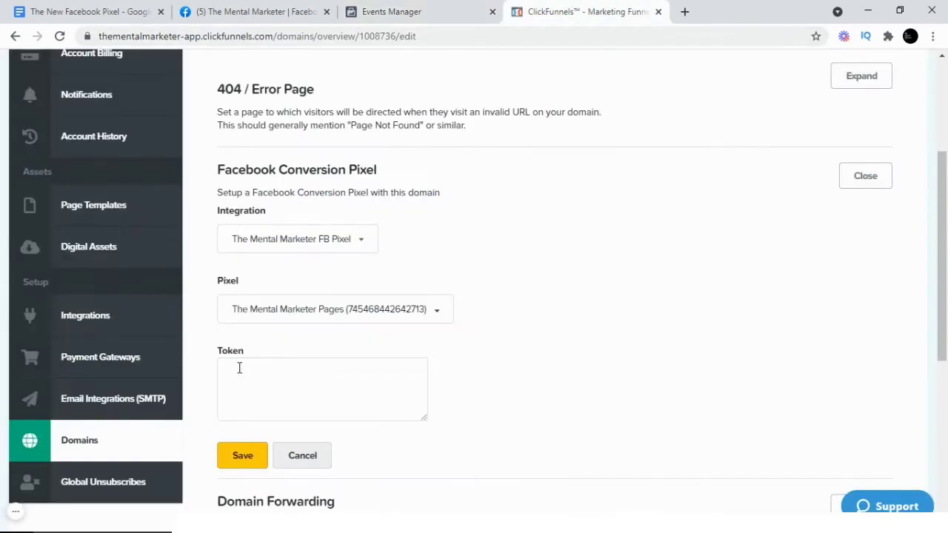
{"action": "left_click", "coordinate": [239, 368]}
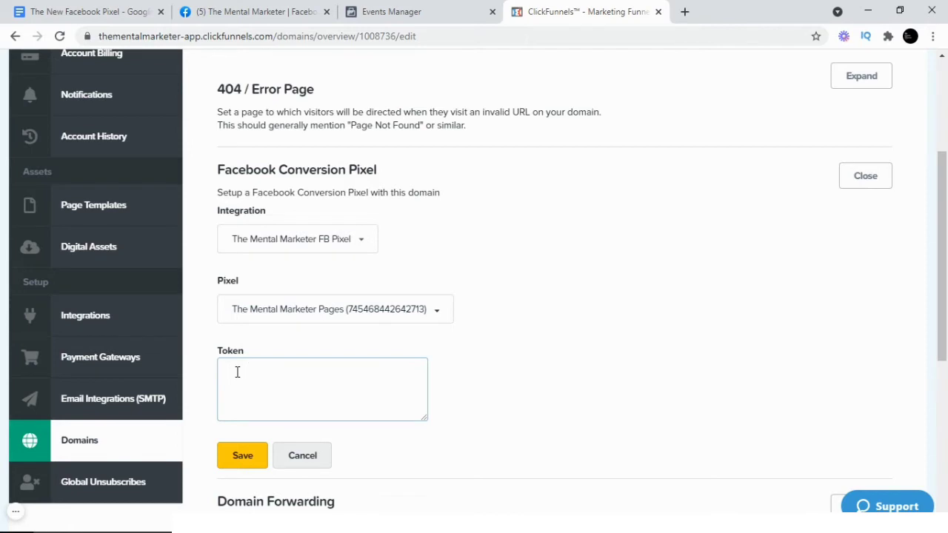
{"action": "right_click", "coordinate": [237, 375]}
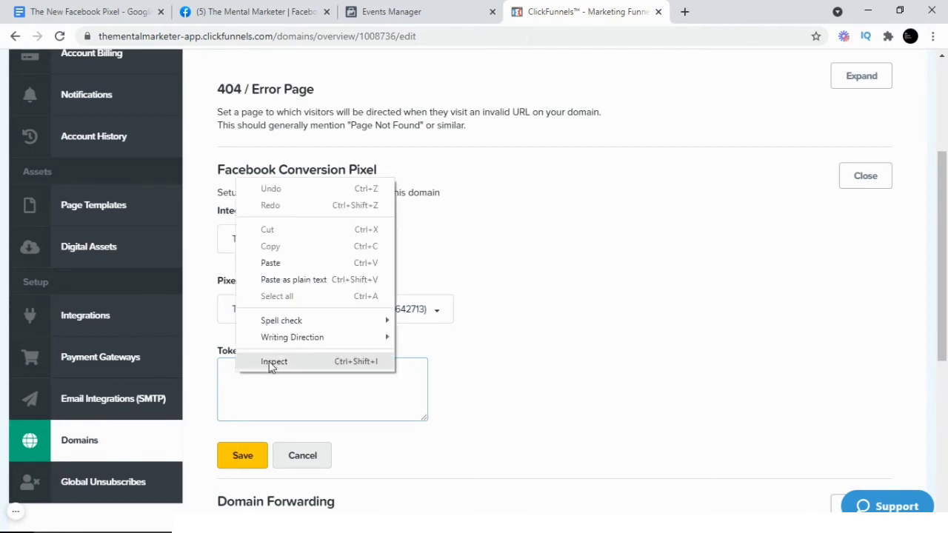
{"action": "left_click", "coordinate": [271, 263]}
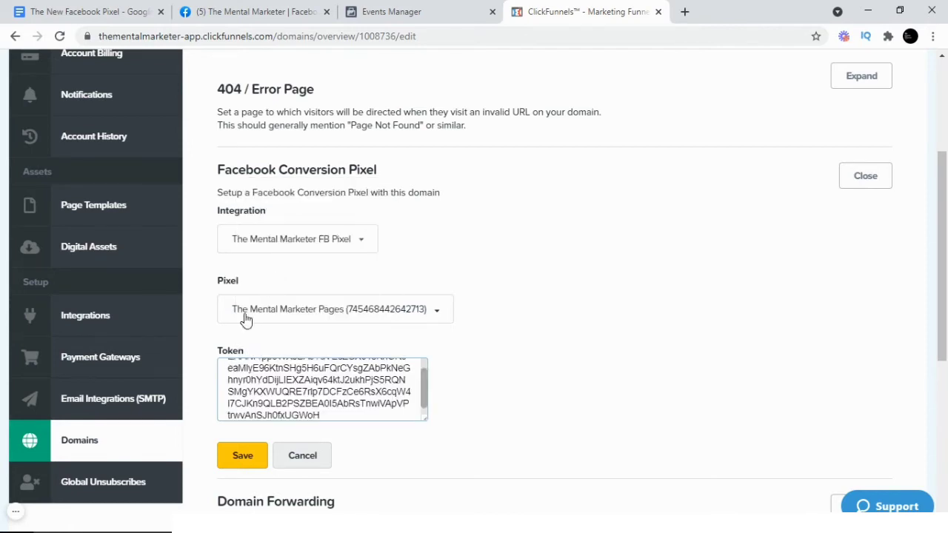
{"action": "left_click", "coordinate": [239, 457]}
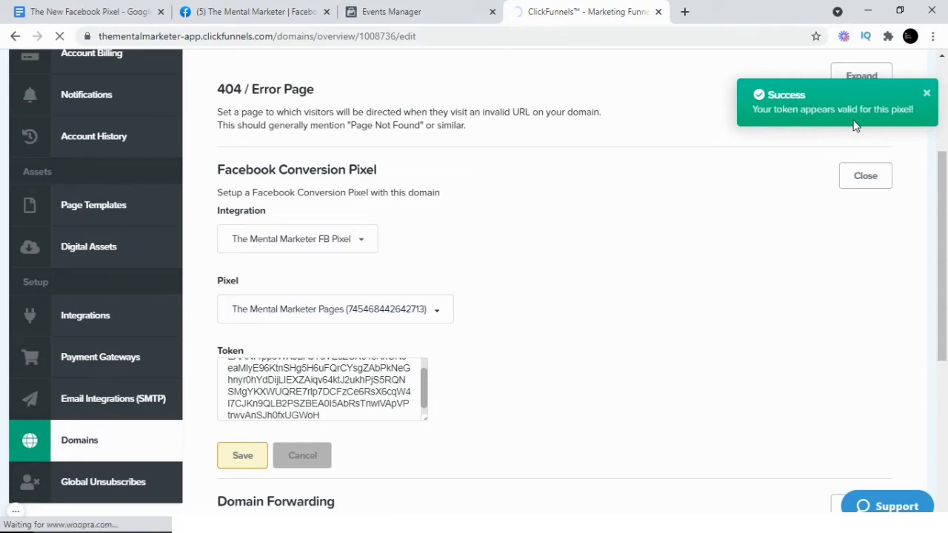
{"action": "scroll", "coordinate": [404, 360], "scroll_direction": "down", "scroll_amount": 1}
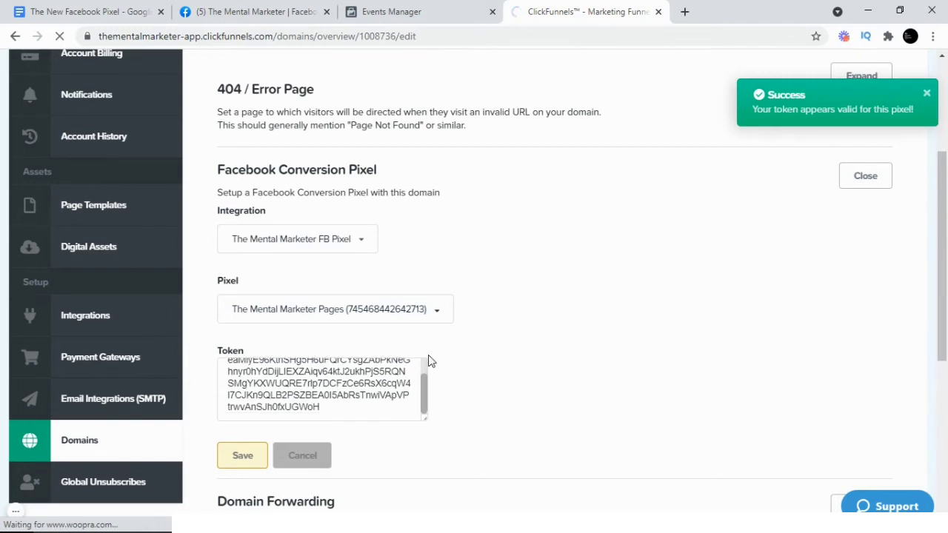
{"action": "scroll", "coordinate": [462, 345], "scroll_direction": "up", "scroll_amount": 2}
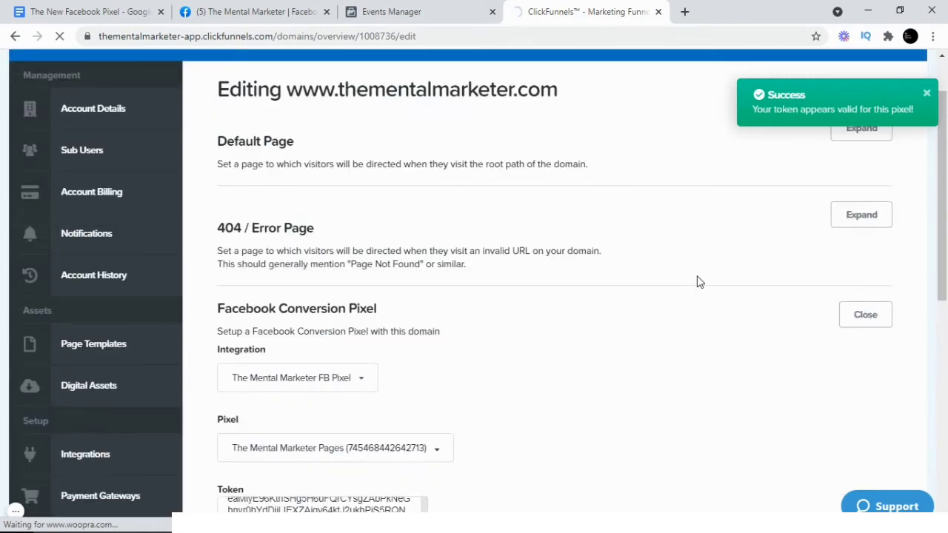
{"action": "left_click", "coordinate": [857, 319]}
{"action": "scroll", "coordinate": [56, 490], "scroll_direction": "up", "scroll_amount": 1}
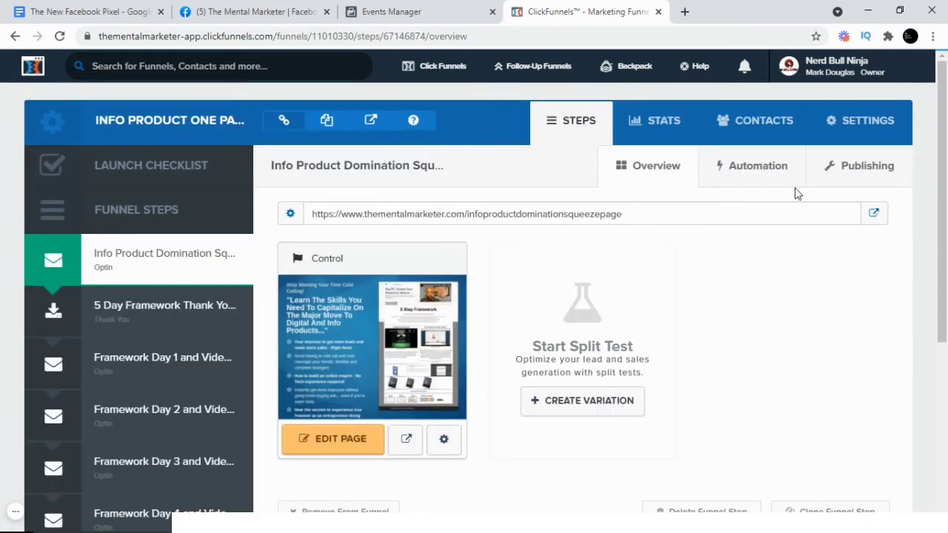
Check in the INFO PRODUCT ONE PAGERS funnel settings which domain the funnel uses, leaving the selection as it is
{"action": "left_click", "coordinate": [863, 130]}
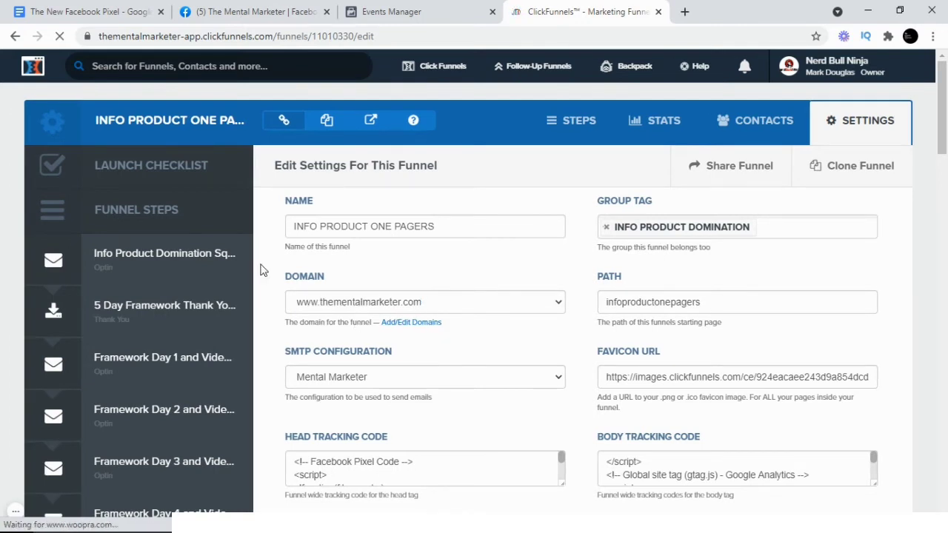
{"action": "left_click", "coordinate": [558, 304]}
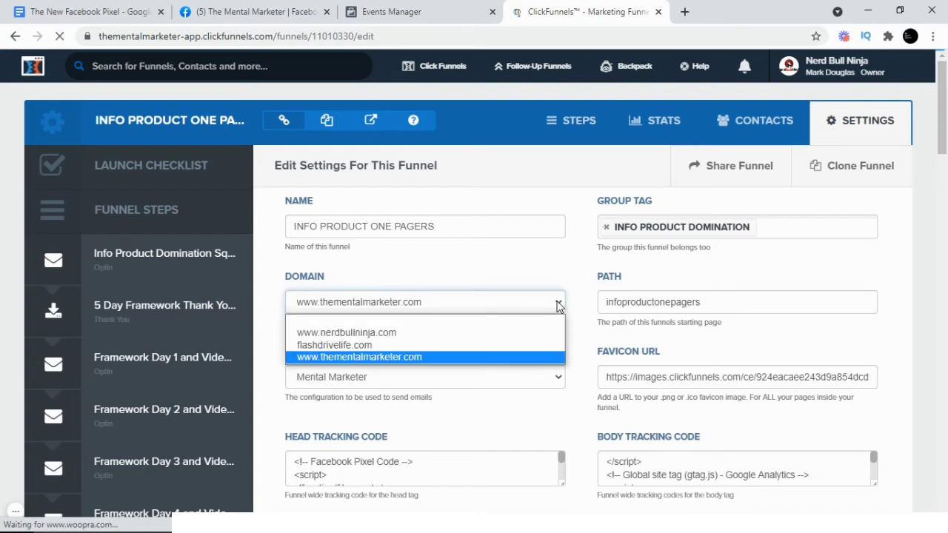
{"action": "left_click", "coordinate": [559, 306]}
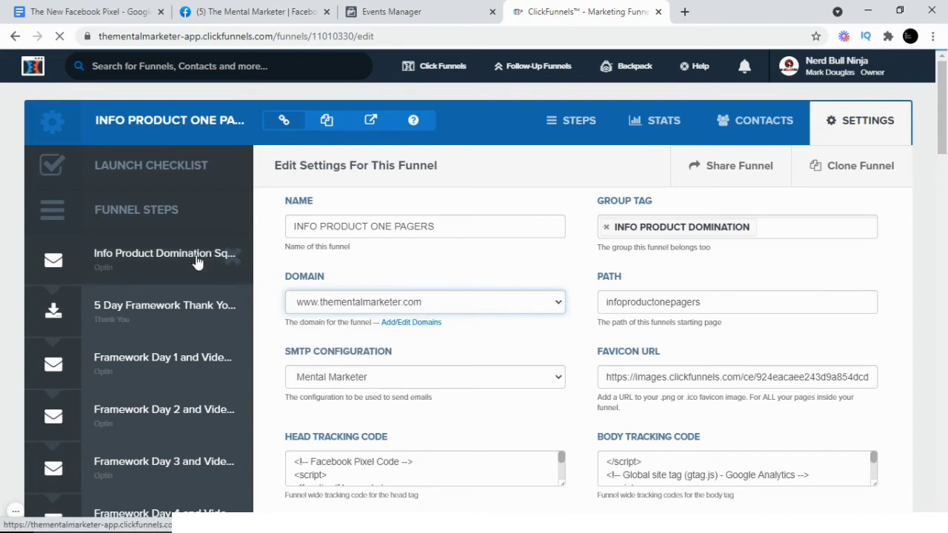
Open the funnel's Info Product Domination squeeze page in the page editor and review its content from headline to footer
{"action": "left_click", "coordinate": [141, 255]}
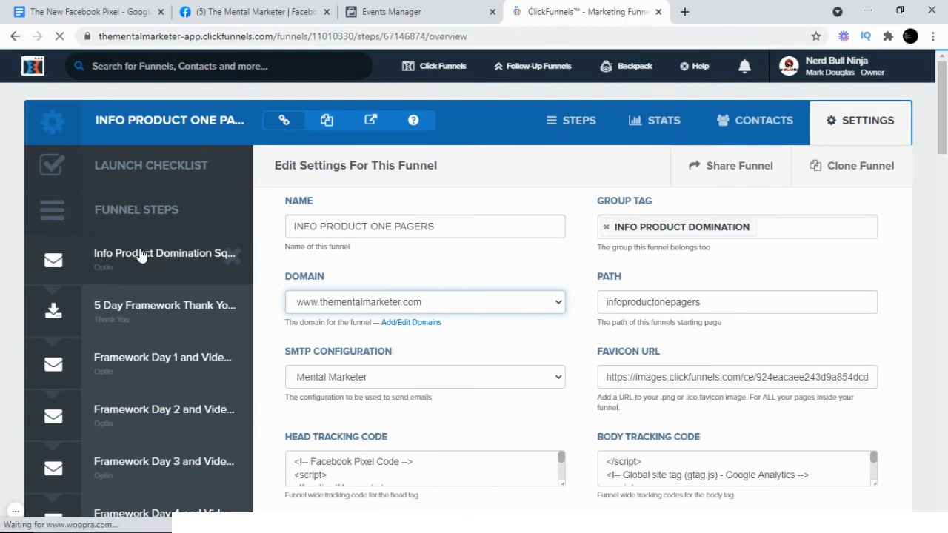
{"action": "left_click", "coordinate": [337, 441]}
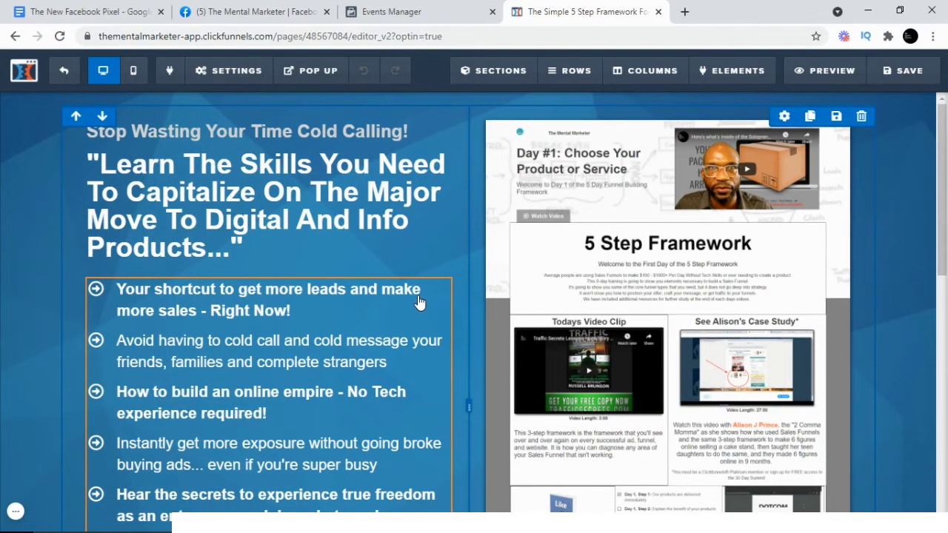
{"action": "mouse_move", "coordinate": [385, 288]}
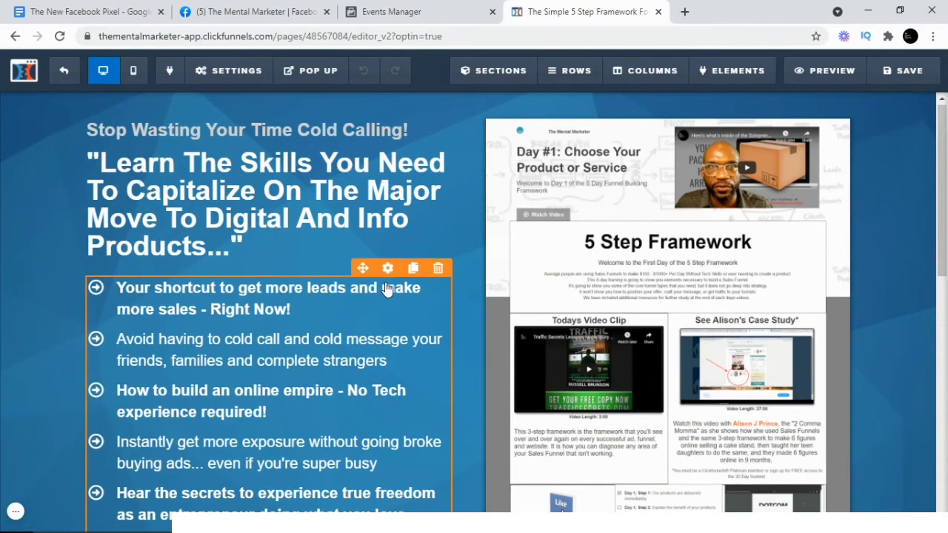
{"action": "scroll", "coordinate": [385, 289], "scroll_direction": "down", "scroll_amount": 15}
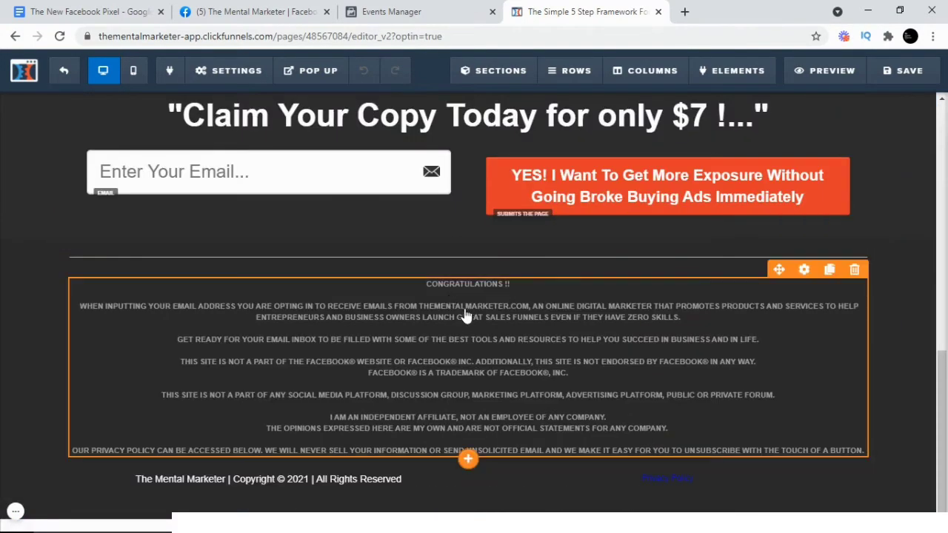
{"action": "scroll", "coordinate": [466, 317], "scroll_direction": "up", "scroll_amount": 12}
{"action": "scroll", "coordinate": [464, 308], "scroll_direction": "up", "scroll_amount": 1}
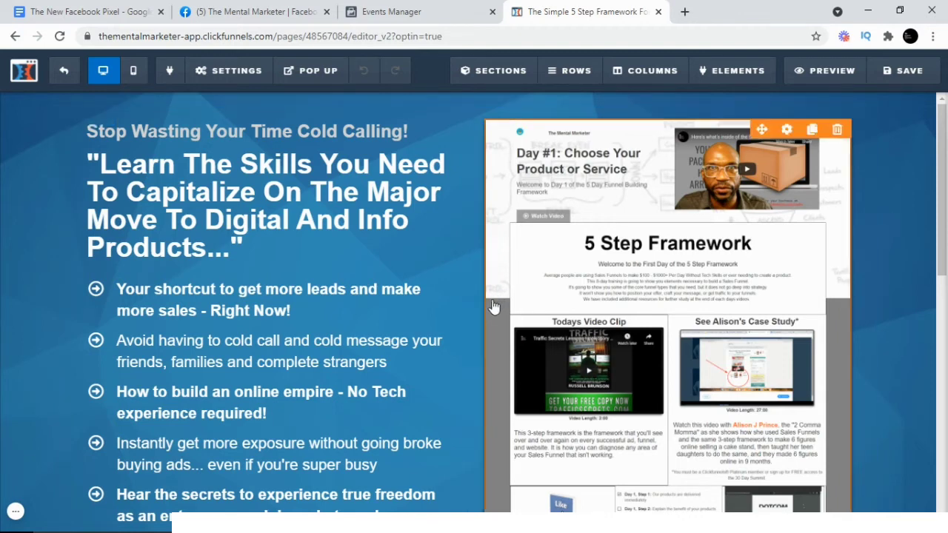
Set the squeeze page's Facebook pixel event to ViewContent and save the page
{"action": "left_click", "coordinate": [228, 74]}
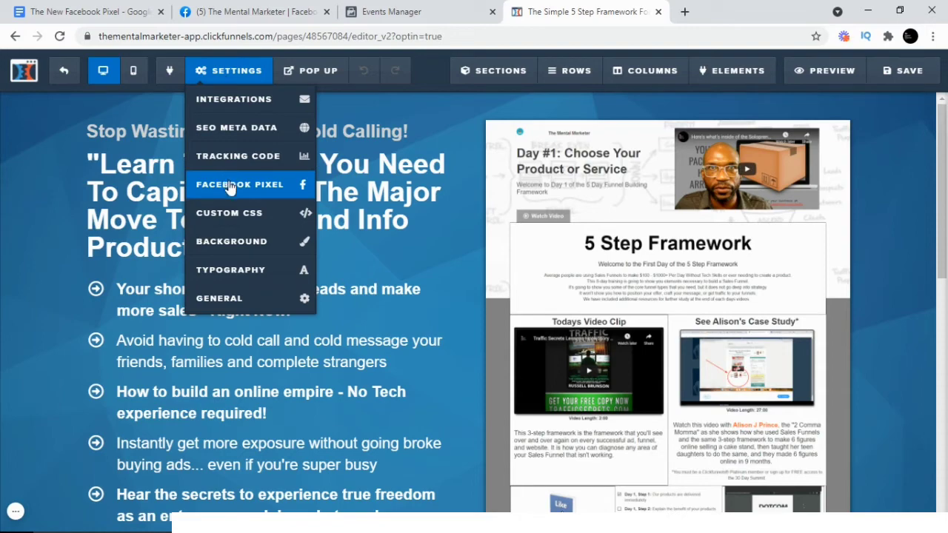
{"action": "left_click", "coordinate": [232, 185]}
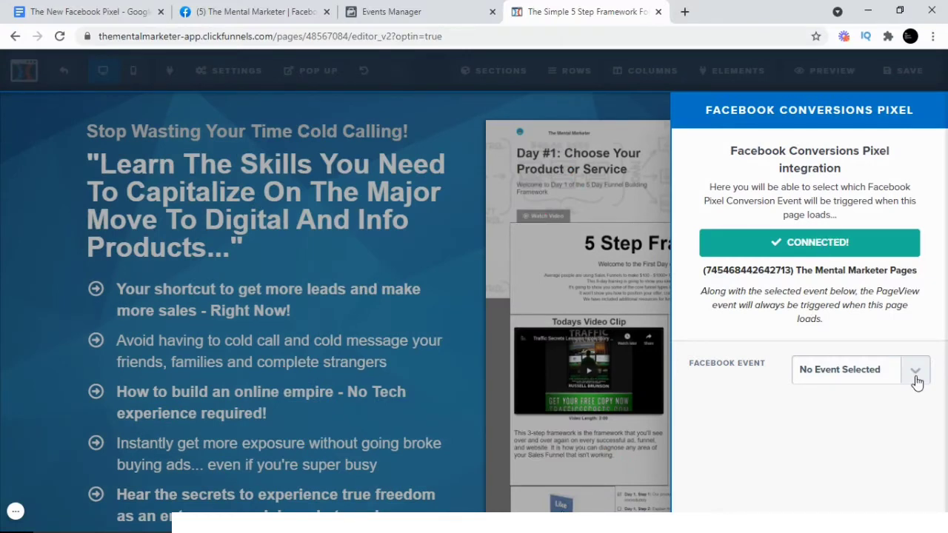
{"action": "left_click", "coordinate": [916, 382]}
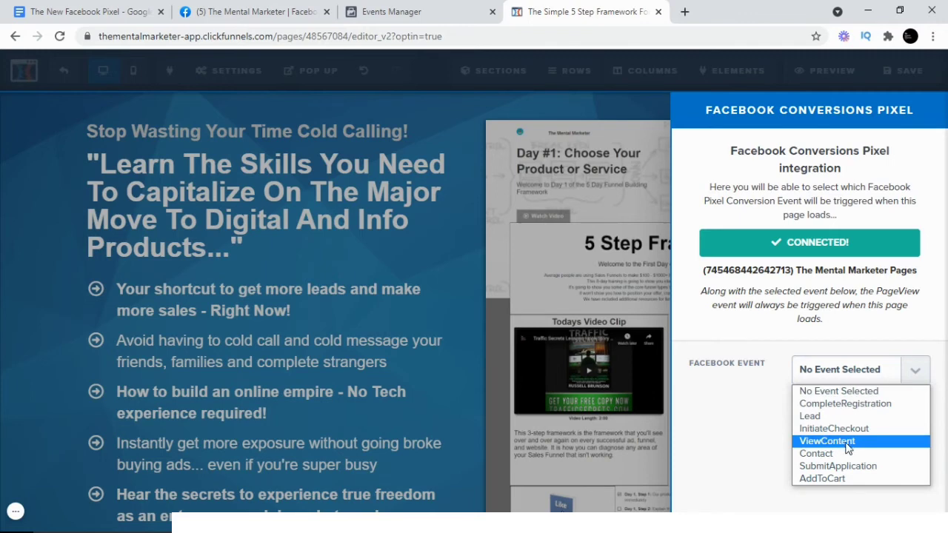
{"action": "left_click", "coordinate": [848, 443]}
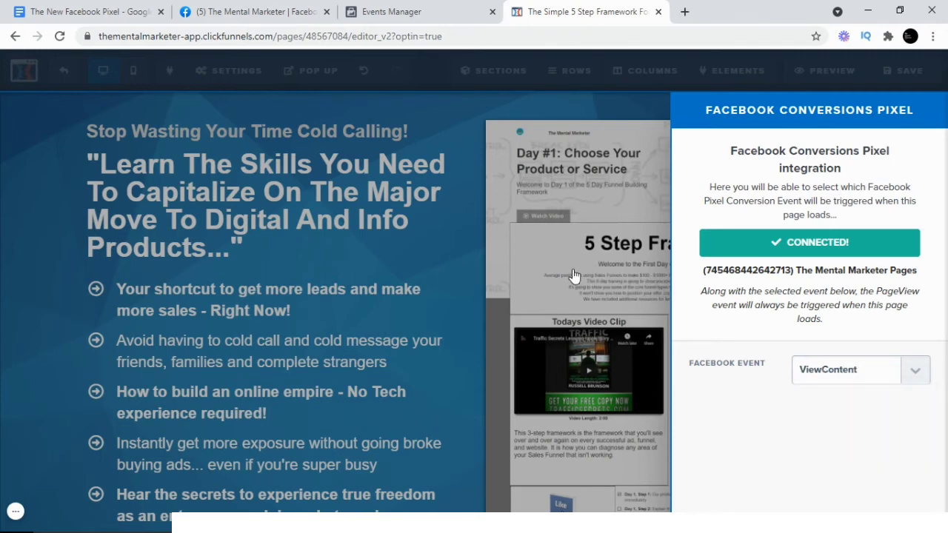
{"action": "left_click", "coordinate": [574, 274]}
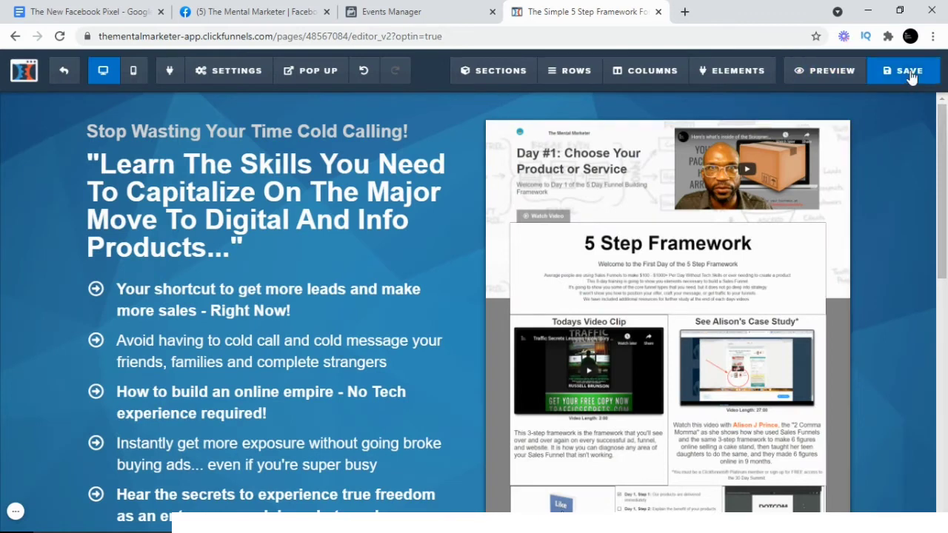
{"action": "left_click", "coordinate": [910, 71]}
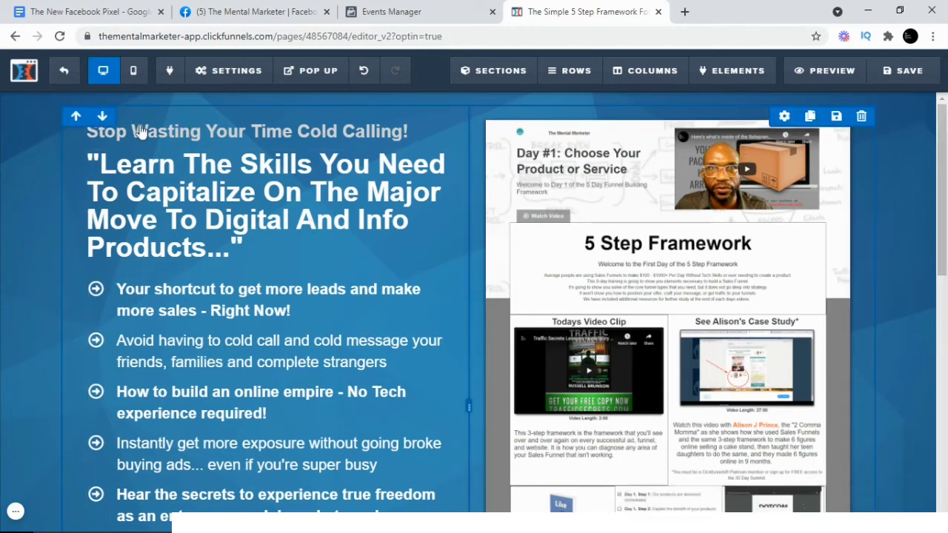
{"action": "scroll", "coordinate": [705, 346], "scroll_direction": "down", "scroll_amount": 2}
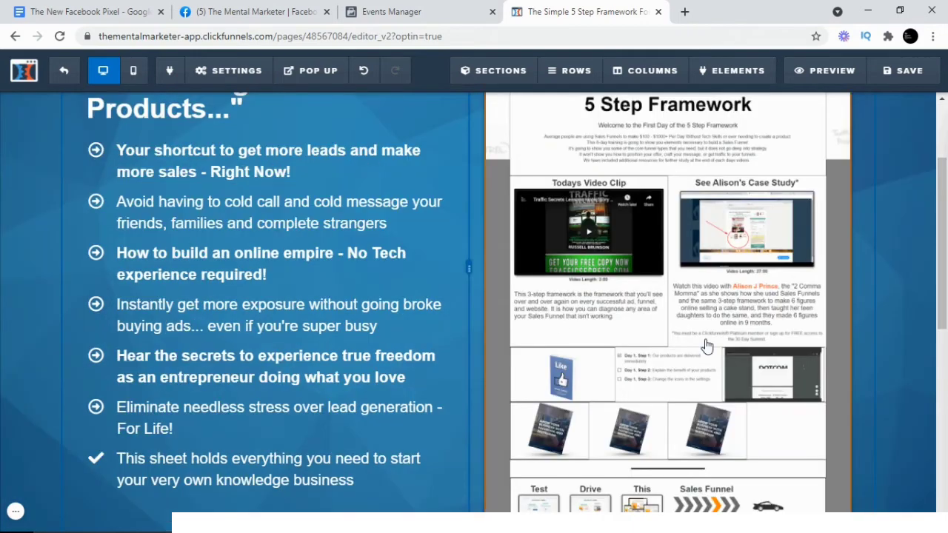
{"action": "scroll", "coordinate": [706, 346], "scroll_direction": "down", "scroll_amount": 6}
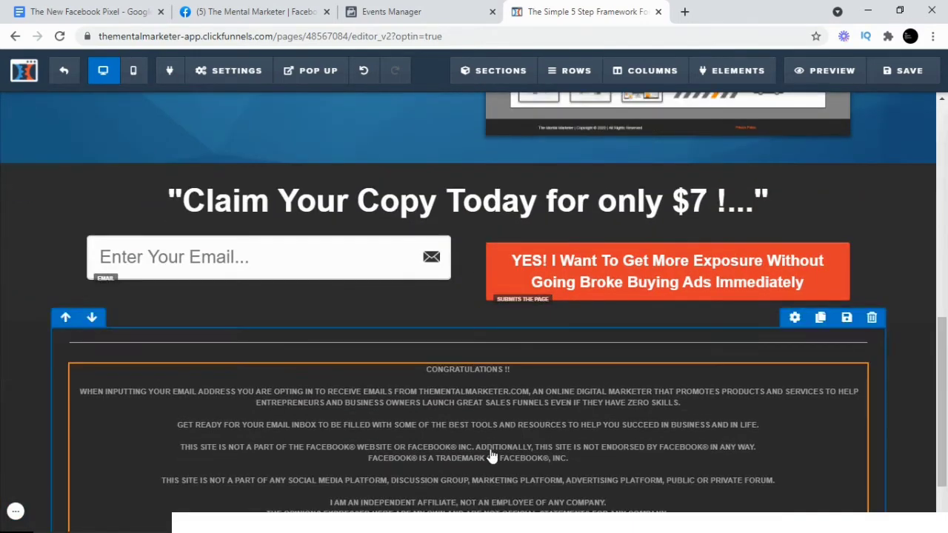
{"action": "scroll", "coordinate": [458, 337], "scroll_direction": "up", "scroll_amount": 5}
{"action": "scroll", "coordinate": [458, 337], "scroll_direction": "up", "scroll_amount": 2}
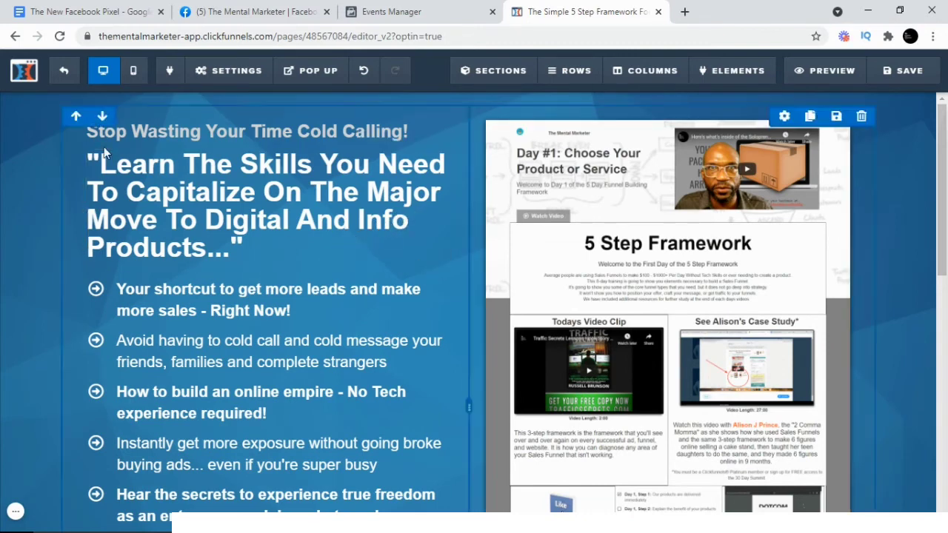
Return to the funnel's steps and open the 5 Day Framework Thank You page in the page editor
{"action": "left_click", "coordinate": [63, 77]}
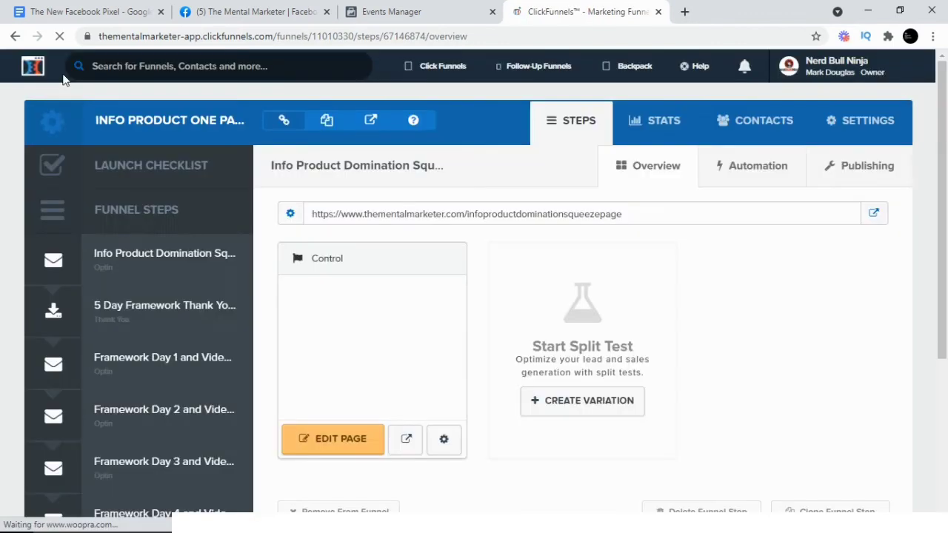
{"action": "left_click", "coordinate": [147, 306]}
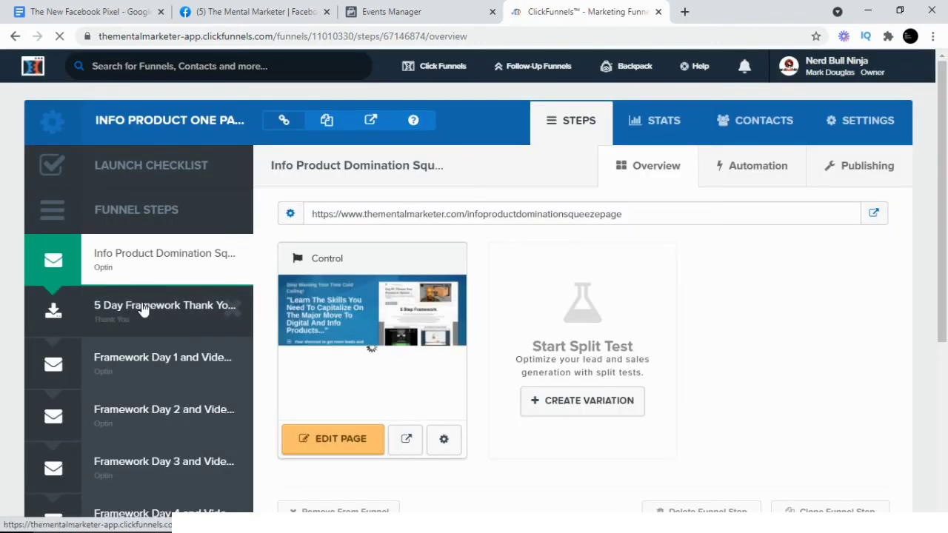
{"action": "left_click", "coordinate": [315, 441]}
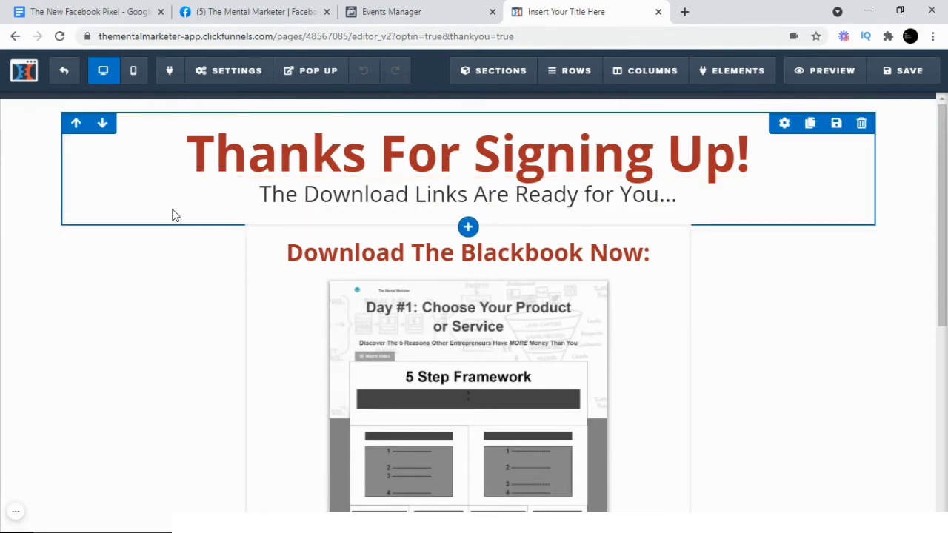
Set the thank you page's Facebook pixel event to Lead and save the page
{"action": "mouse_move", "coordinate": [219, 82]}
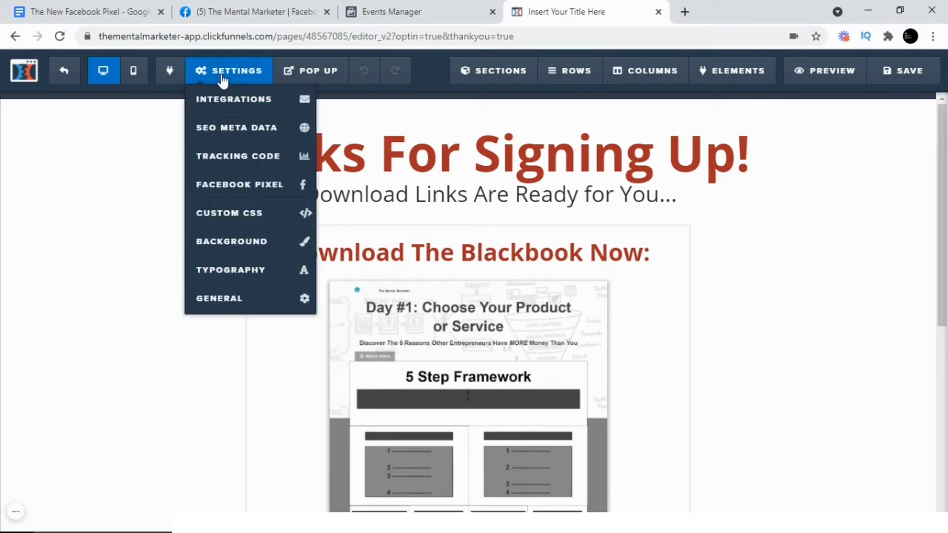
{"action": "left_click", "coordinate": [226, 190]}
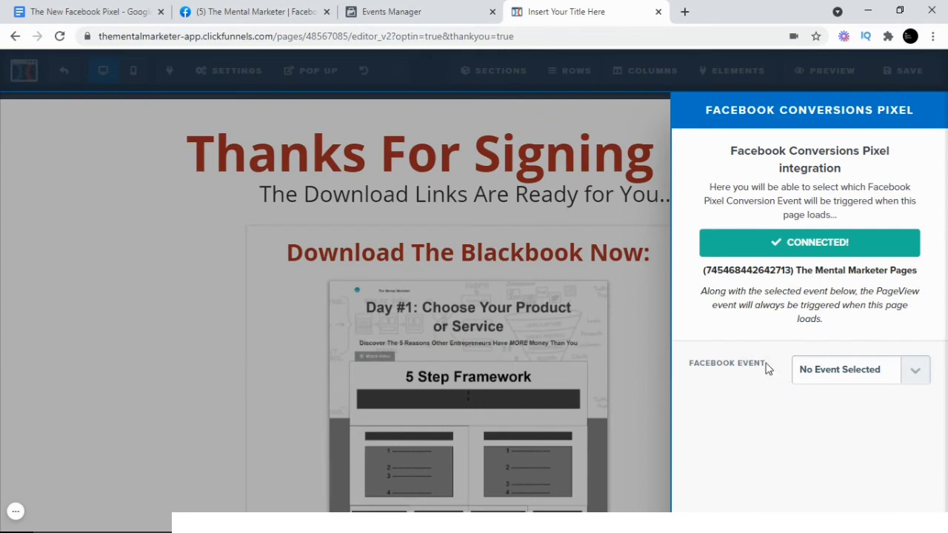
{"action": "left_click", "coordinate": [917, 377]}
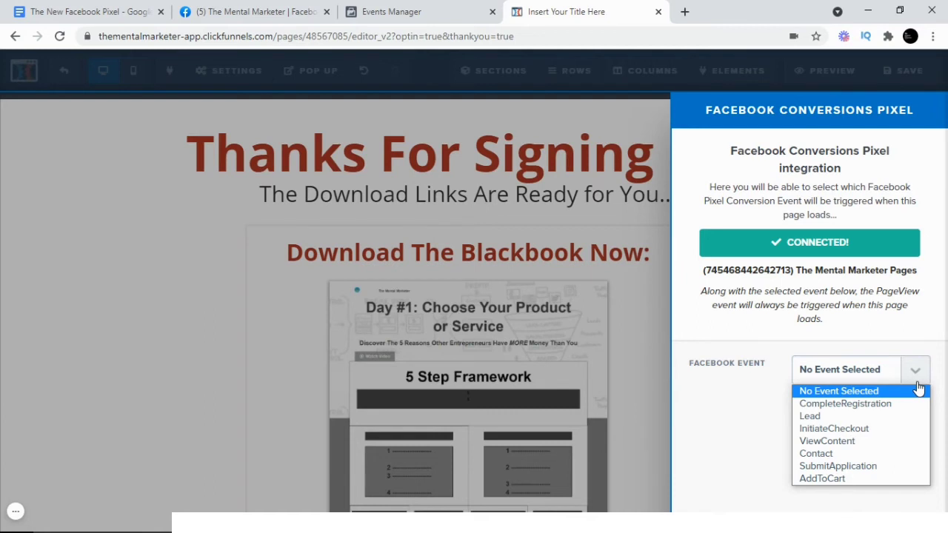
{"action": "left_click", "coordinate": [857, 419]}
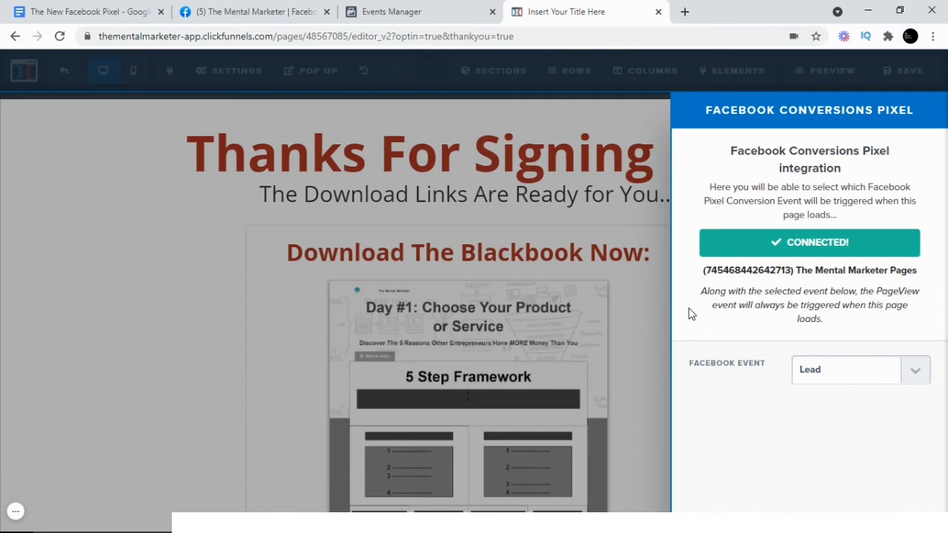
{"action": "left_click", "coordinate": [630, 301]}
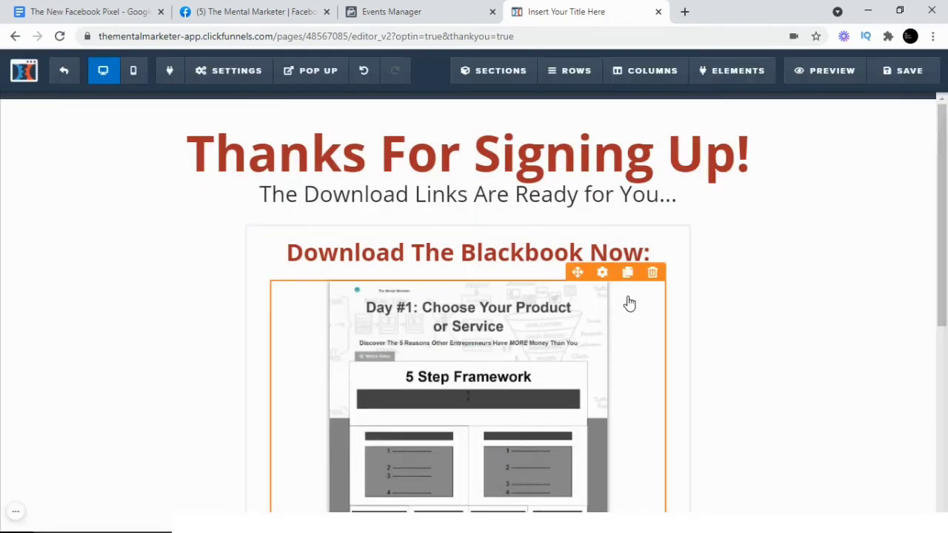
{"action": "left_click", "coordinate": [897, 84]}
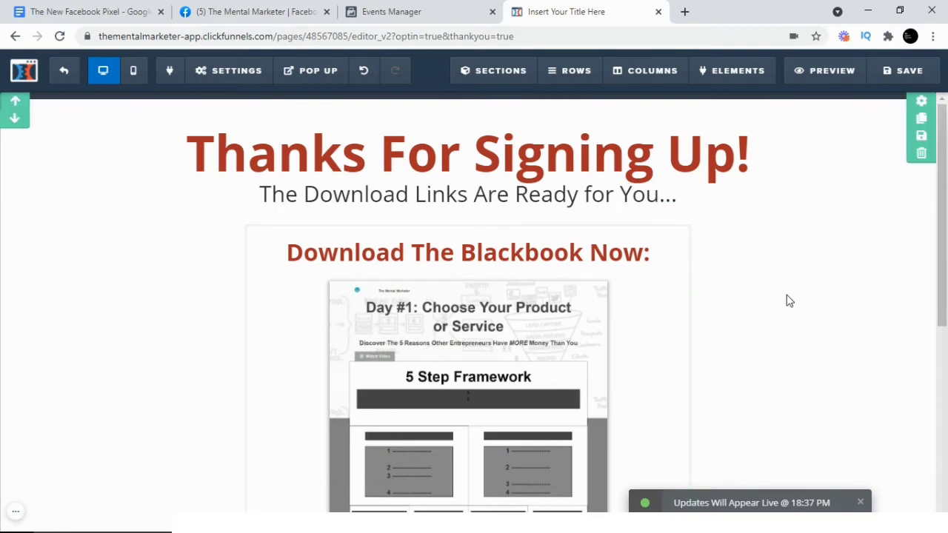
{"action": "scroll", "coordinate": [830, 303], "scroll_direction": "down", "scroll_amount": 2}
{"action": "scroll", "coordinate": [830, 303], "scroll_direction": "down", "scroll_amount": 3}
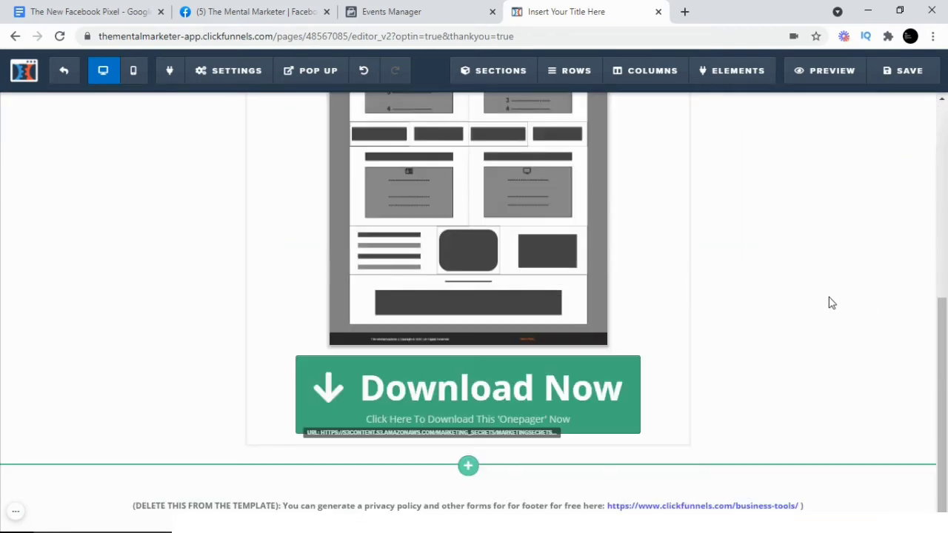
{"action": "scroll", "coordinate": [830, 303], "scroll_direction": "up", "scroll_amount": 5}
{"action": "scroll", "coordinate": [829, 303], "scroll_direction": "down", "scroll_amount": 4}
{"action": "scroll", "coordinate": [829, 303], "scroll_direction": "down", "scroll_amount": 2}
{"action": "scroll", "coordinate": [832, 303], "scroll_direction": "up", "scroll_amount": 5}
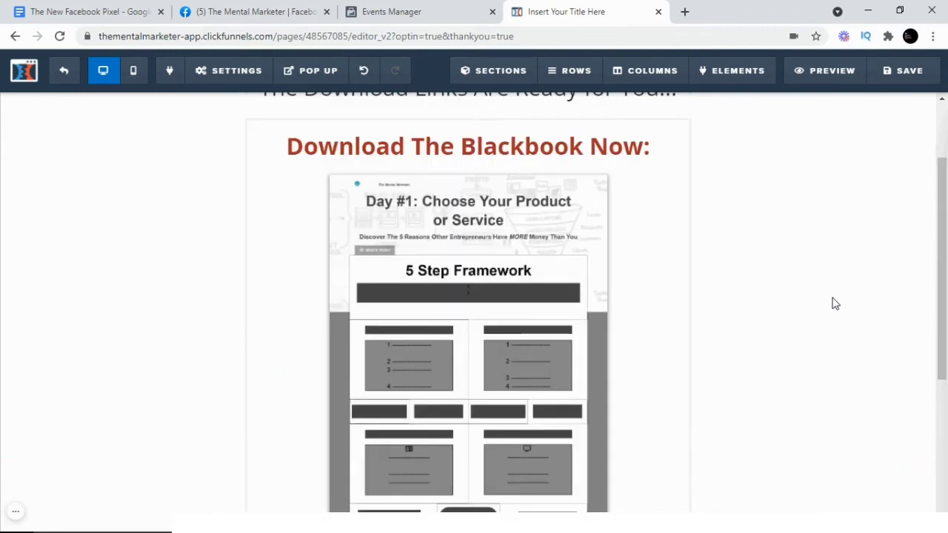